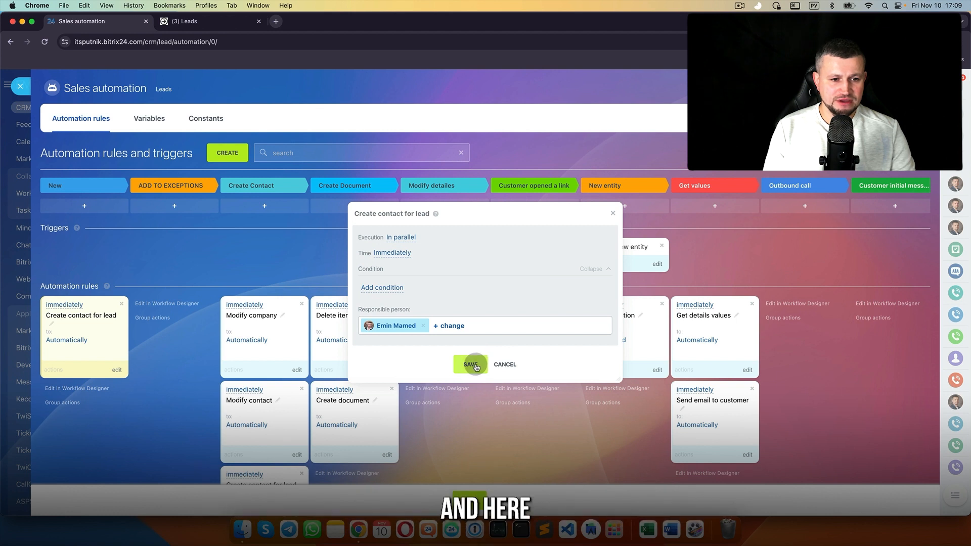
# Step: Replace the Create Contact stage's rules with only the Create contact for lead robot and save
pyautogui.click(476, 366)
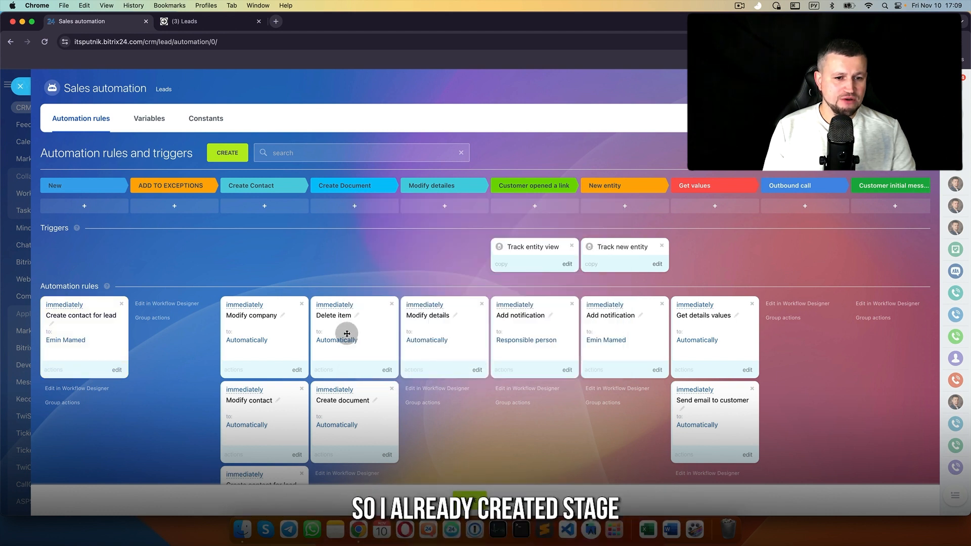
pyautogui.click(302, 304)
pyautogui.click(301, 304)
pyautogui.click(301, 304)
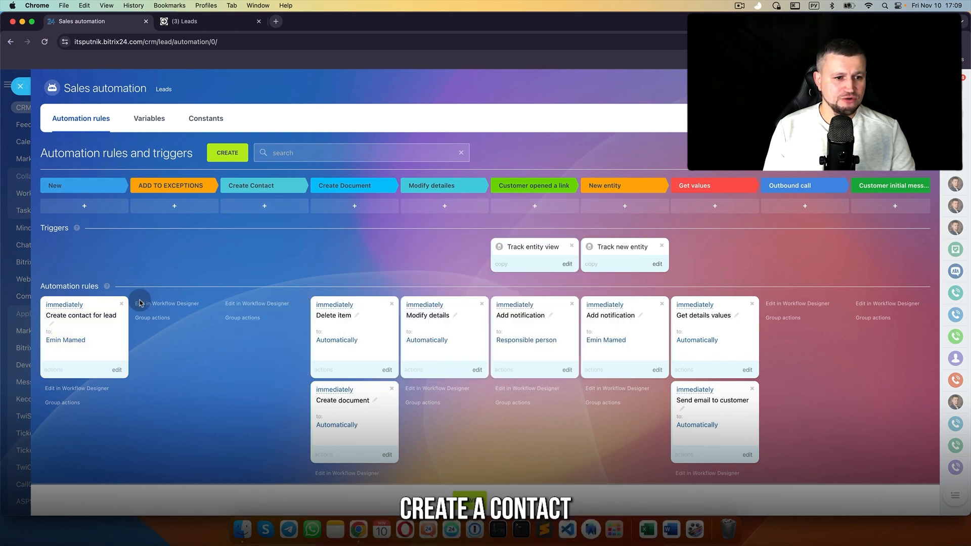
pyautogui.moveTo(102, 307); pyautogui.dragTo(251, 307)
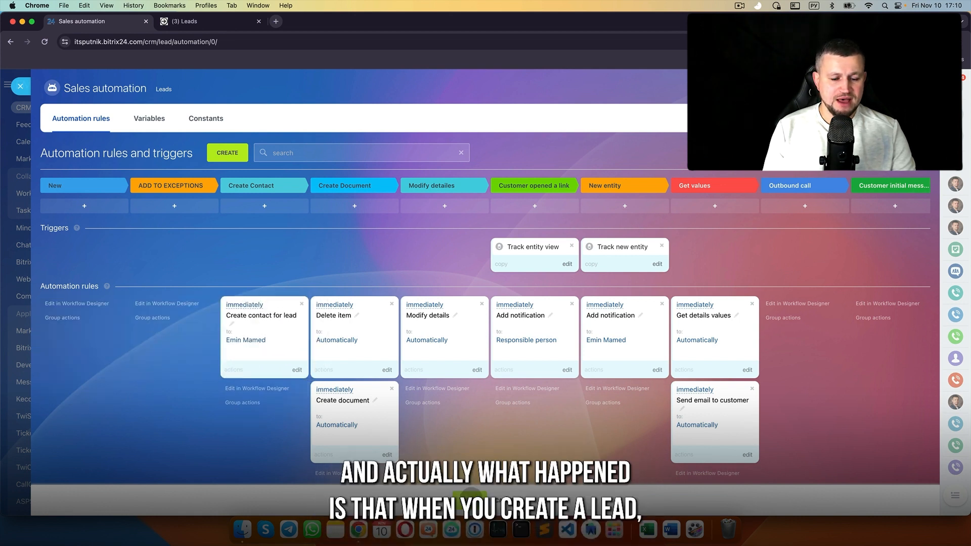
pyautogui.click(470, 494)
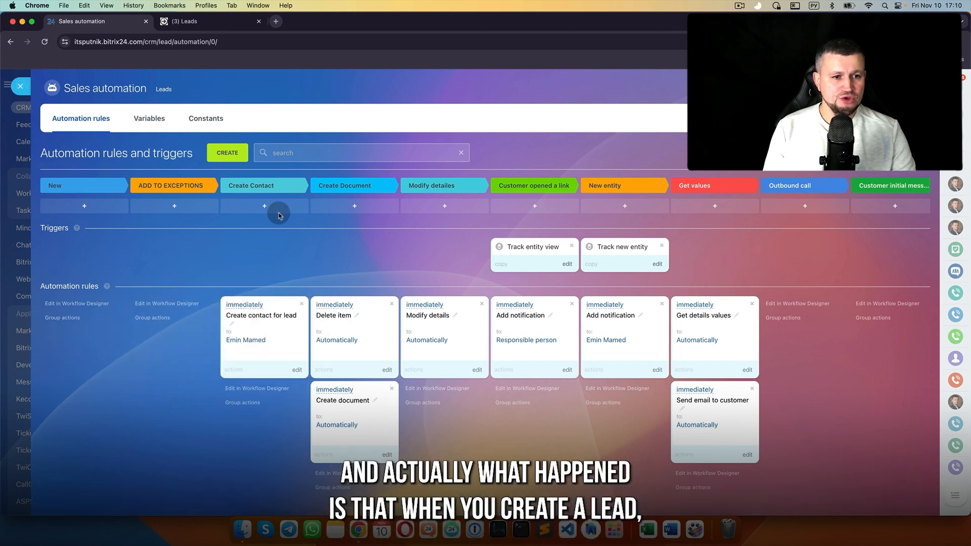
pyautogui.click(22, 87)
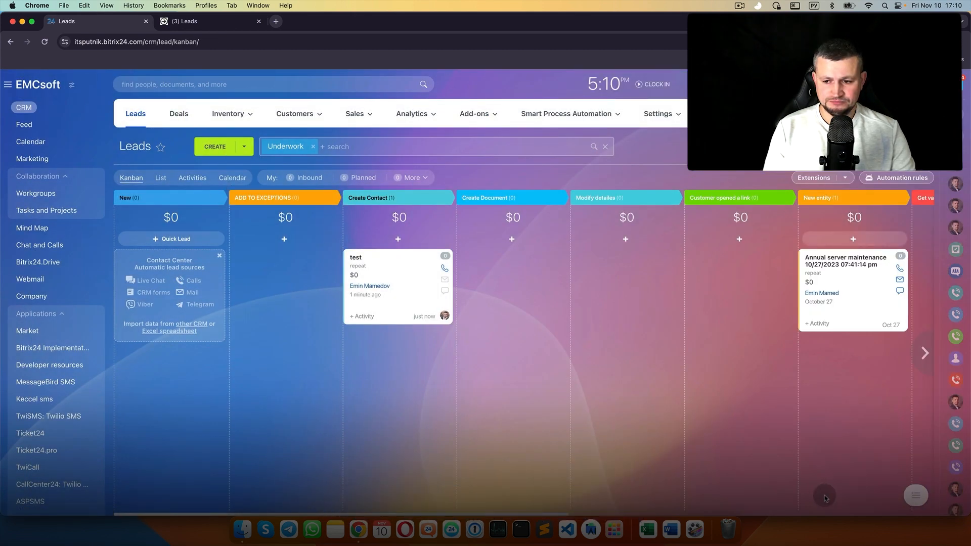
# Step: Save a new lead 'test' with its first name, last name, phone number and e-mail filled in
pyautogui.click(877, 499)
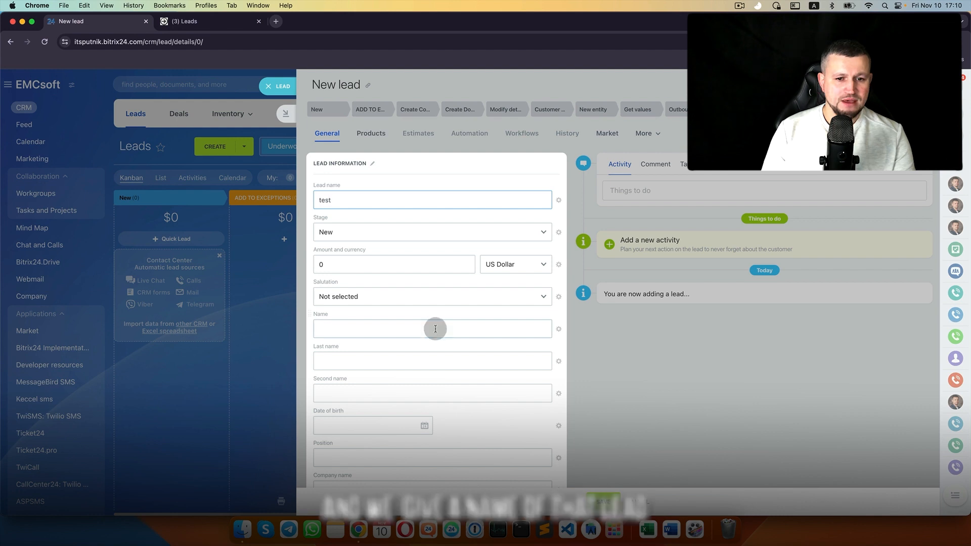
pyautogui.click(436, 328)
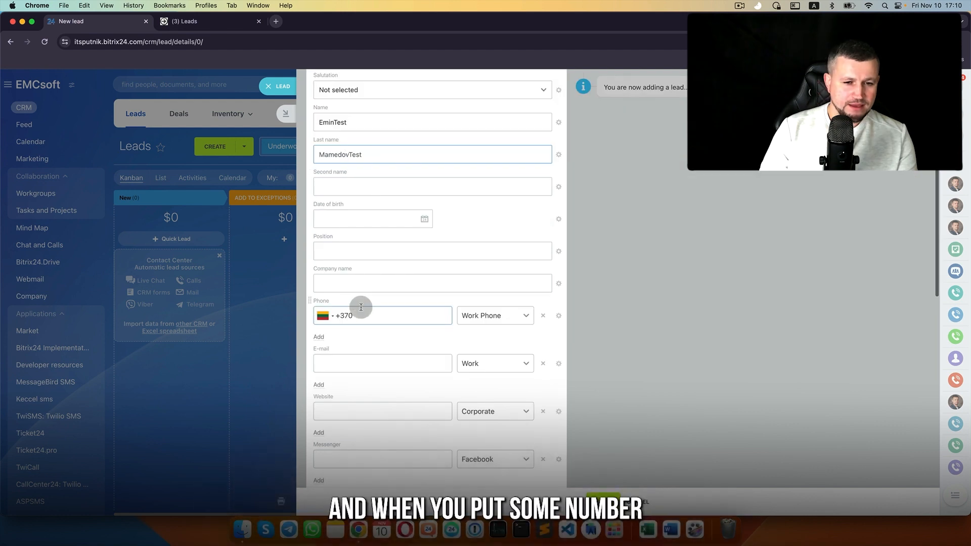
pyautogui.click(368, 312)
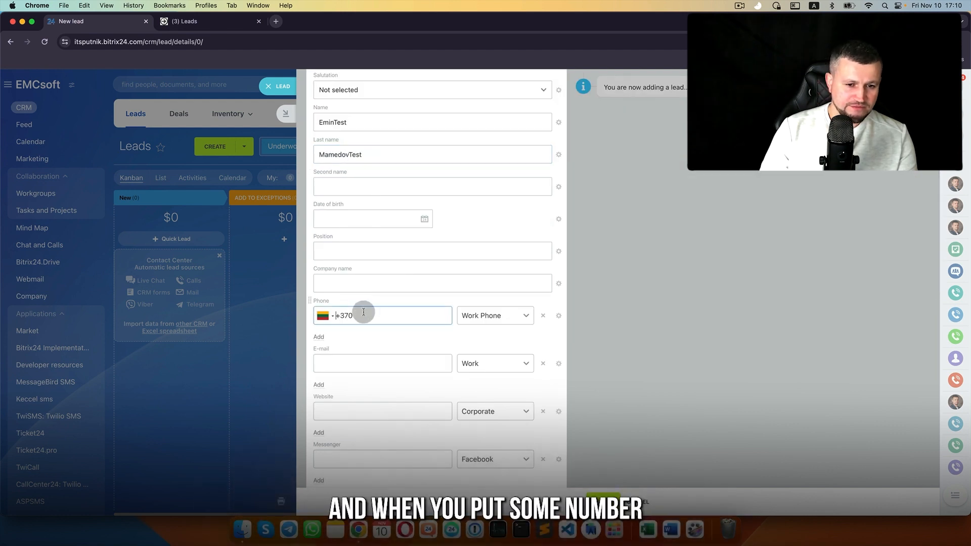
pyautogui.write('22233322')
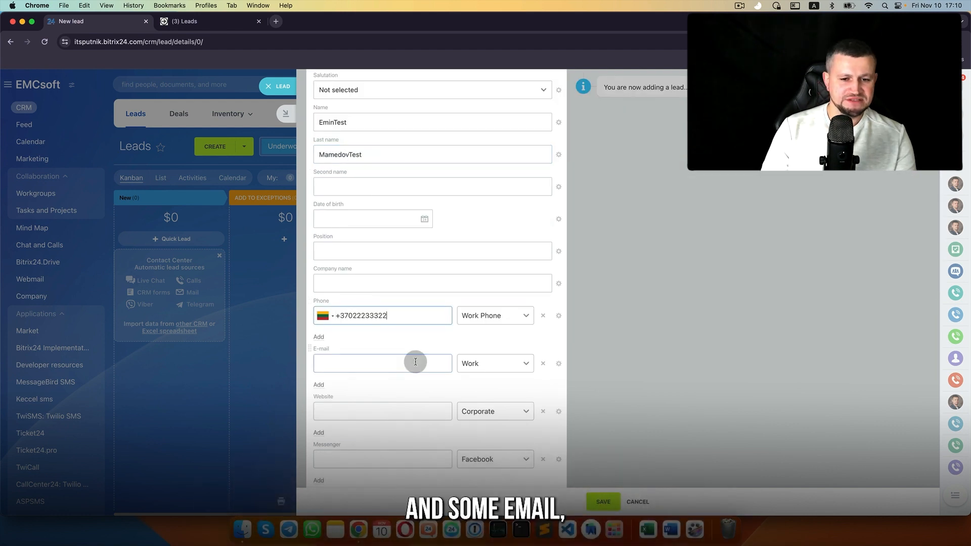
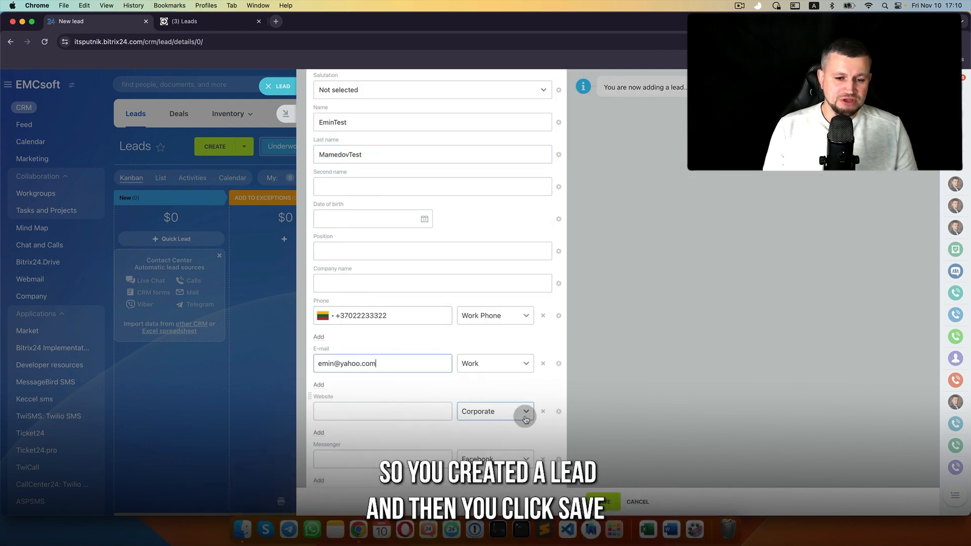
pyautogui.scroll(-2, 531, 439)
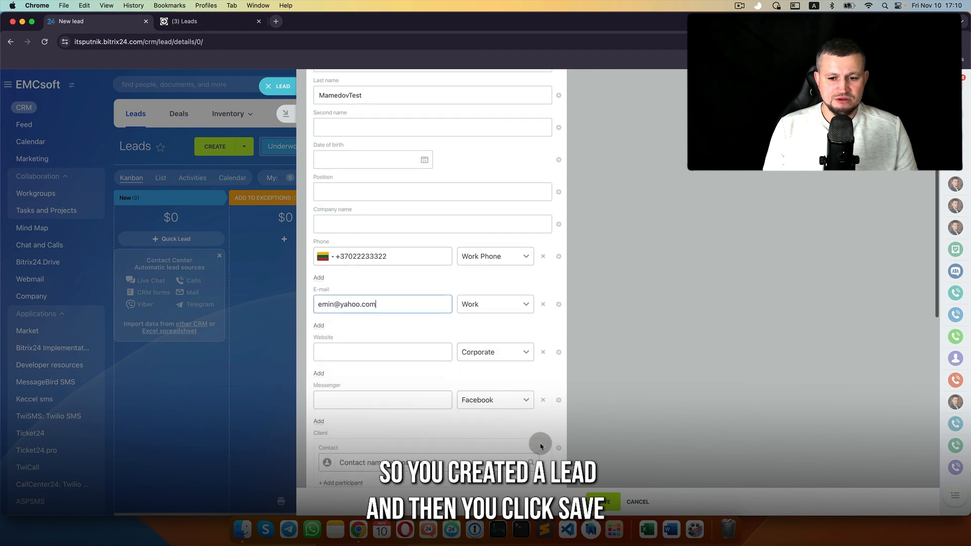
pyautogui.click(599, 501)
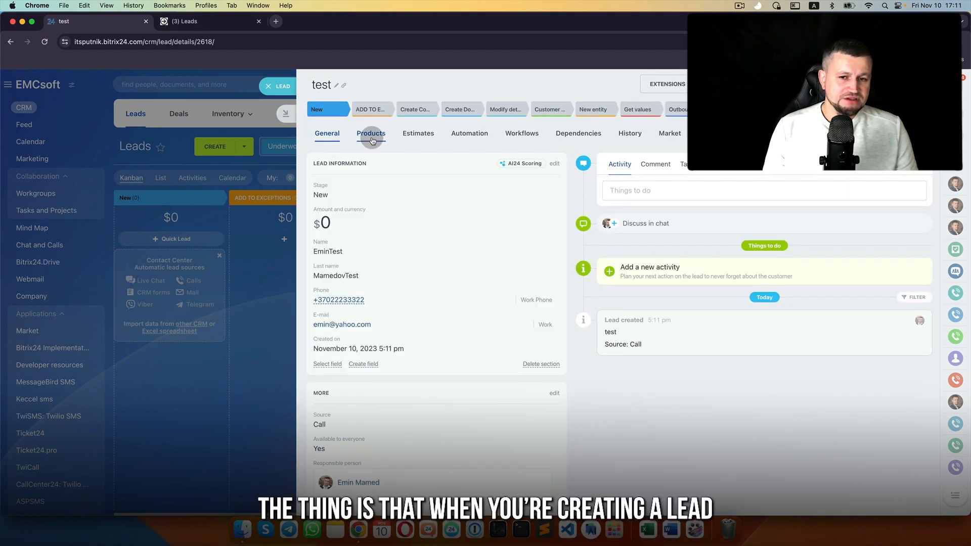
pyautogui.click(555, 164)
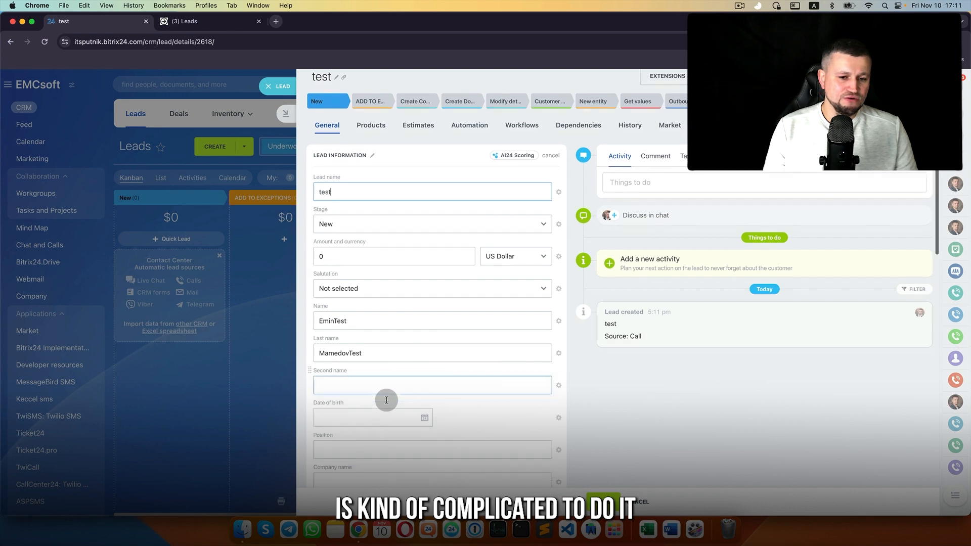
# Step: Convert lead 'test' using Deal + Contact, keeping the General pipeline
pyautogui.scroll(-7, 386, 400)
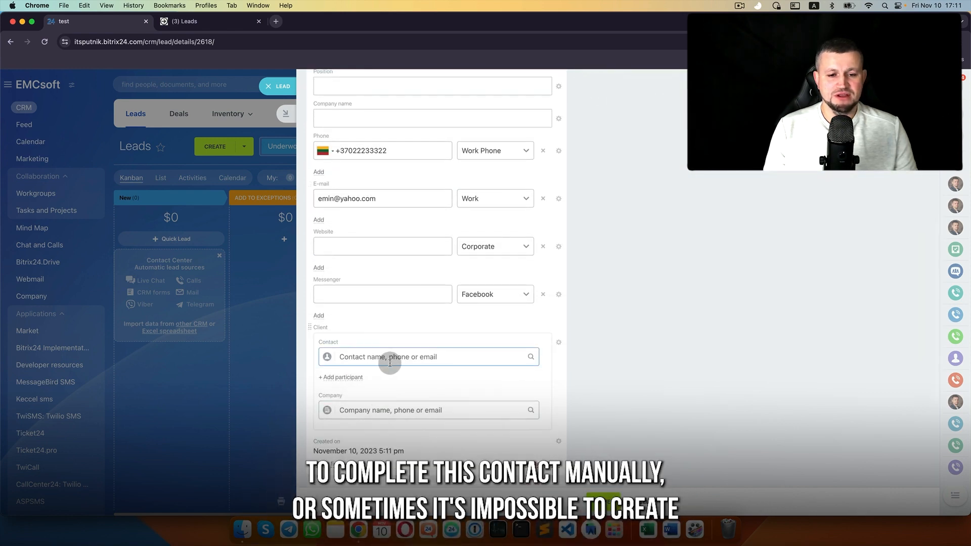
pyautogui.scroll(7, 390, 363)
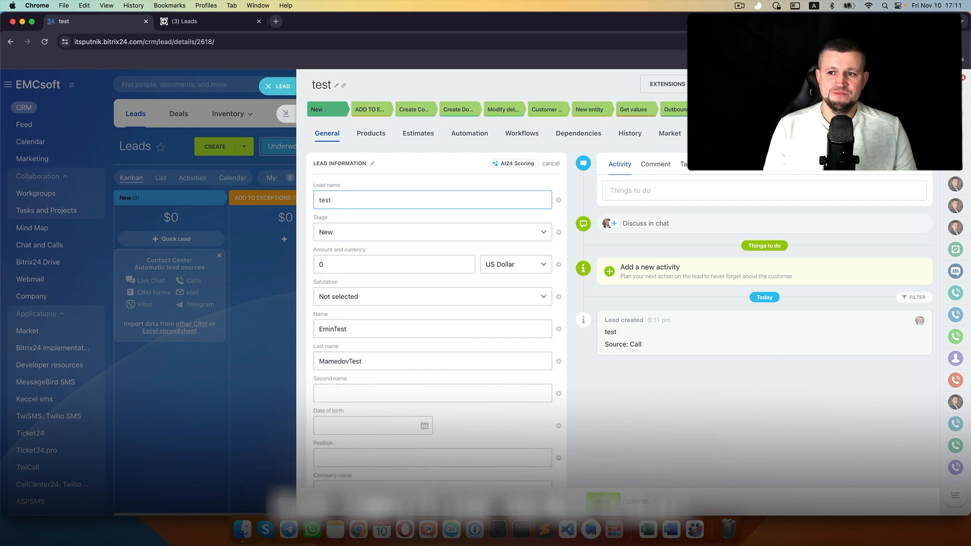
pyautogui.click(909, 109)
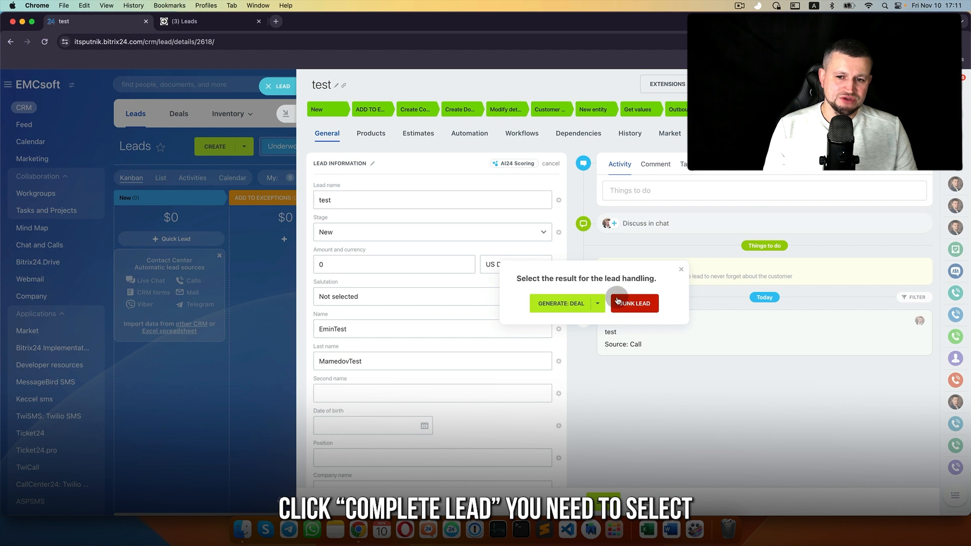
pyautogui.click(598, 304)
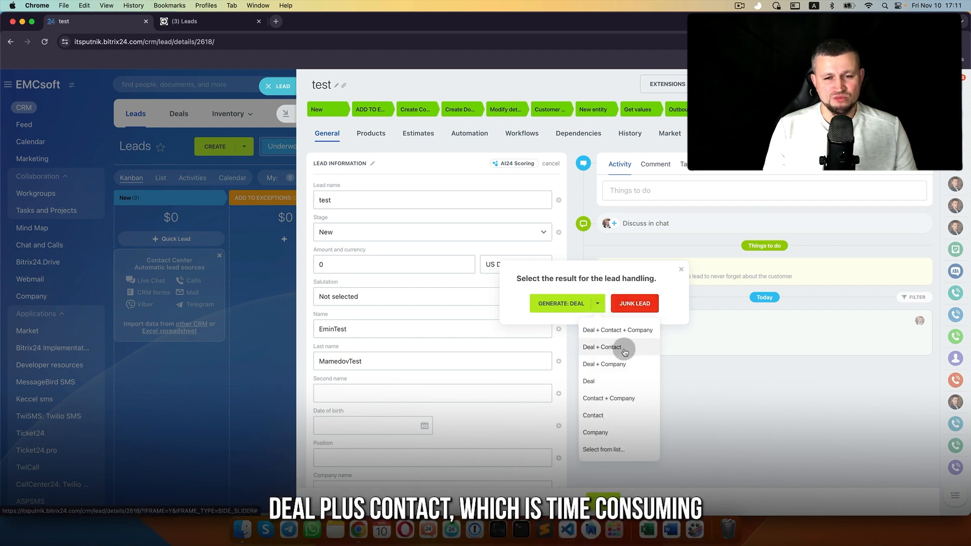
pyautogui.click(625, 349)
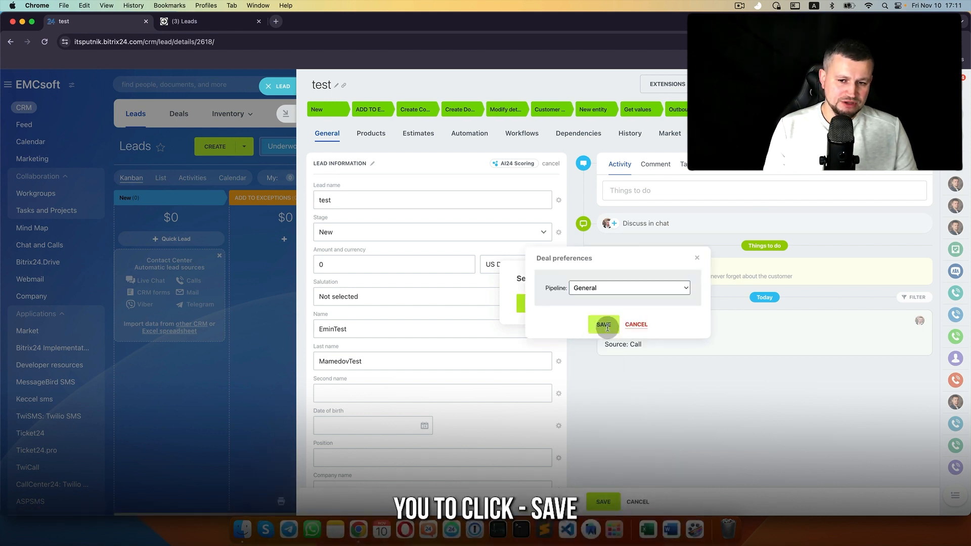
pyautogui.click(630, 328)
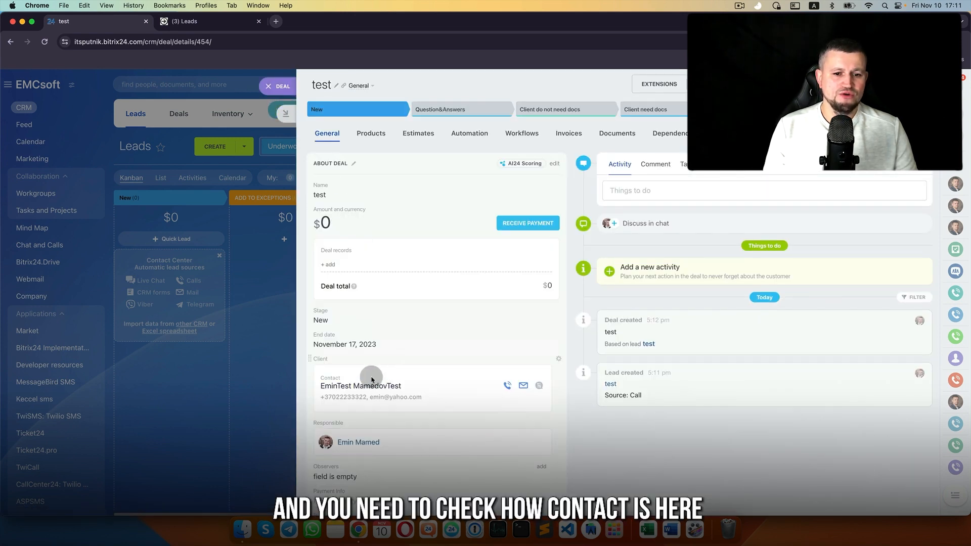
# Step: Set lead 'test' back to New, drag its card into Create Contact, and open it
pyautogui.click(274, 86)
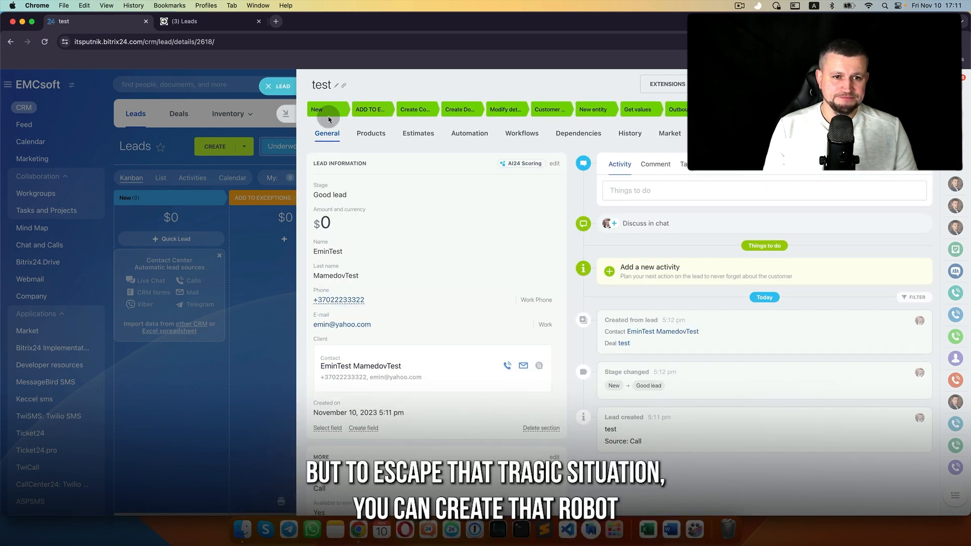
pyautogui.click(328, 116)
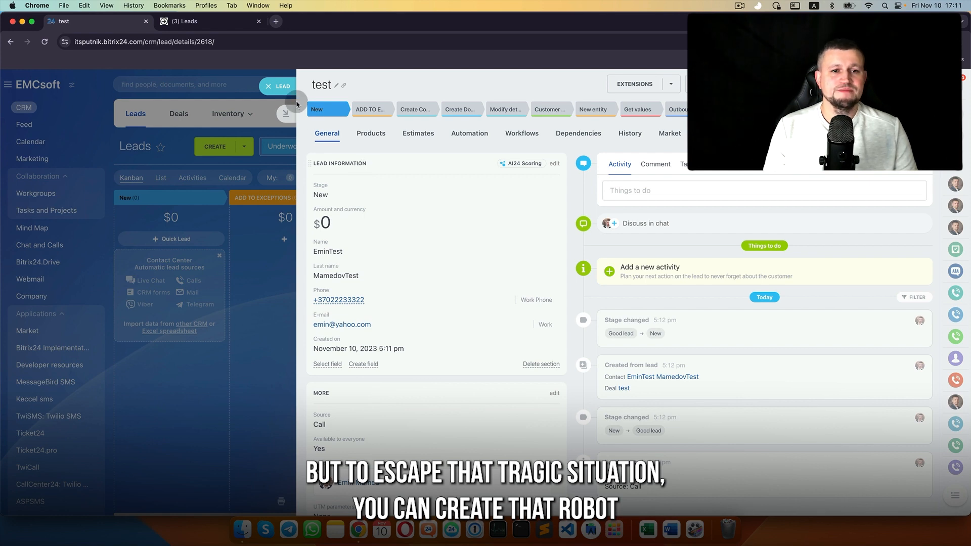
pyautogui.click(279, 87)
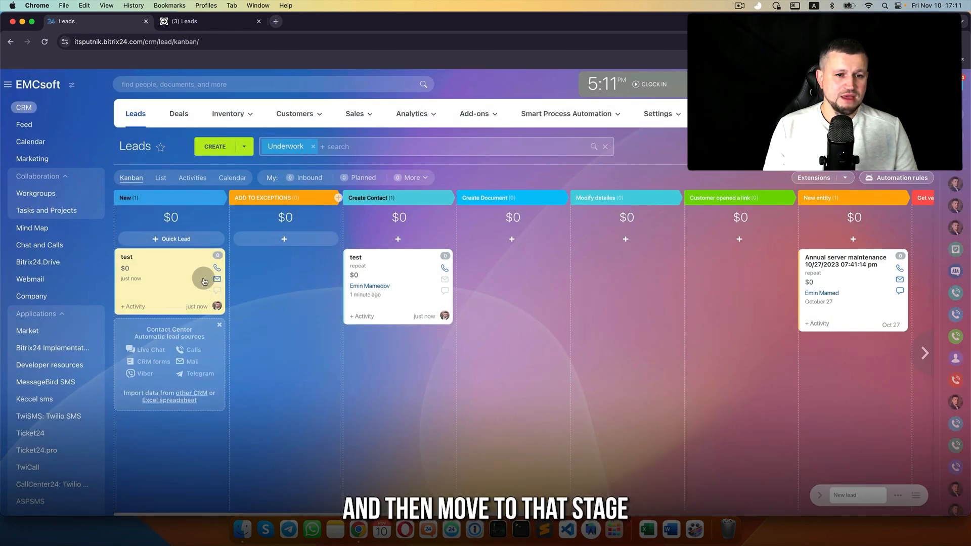
pyautogui.moveTo(167, 270); pyautogui.dragTo(373, 264)
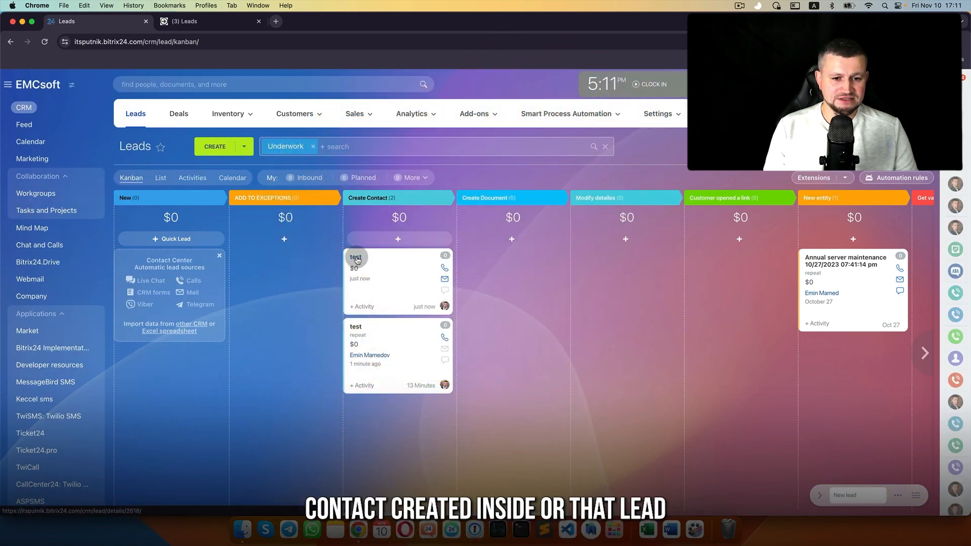
pyautogui.click(357, 259)
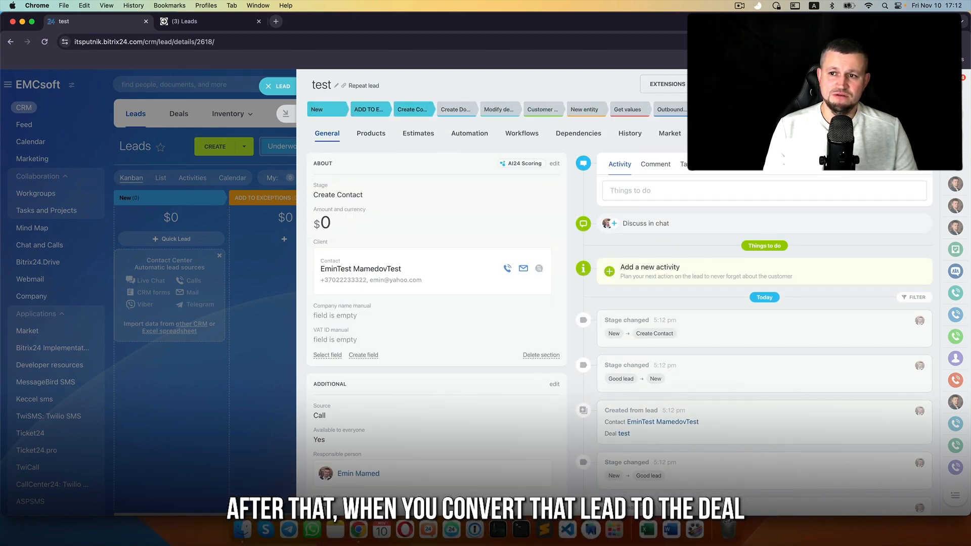
# Step: Generate deal 'test' from the lead, marking it Good lead
pyautogui.click(910, 109)
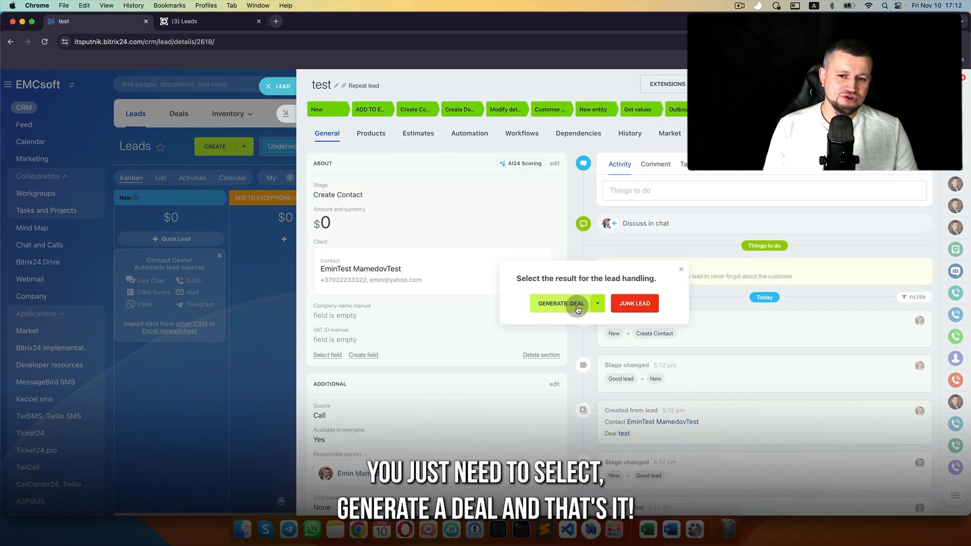
pyautogui.click(578, 308)
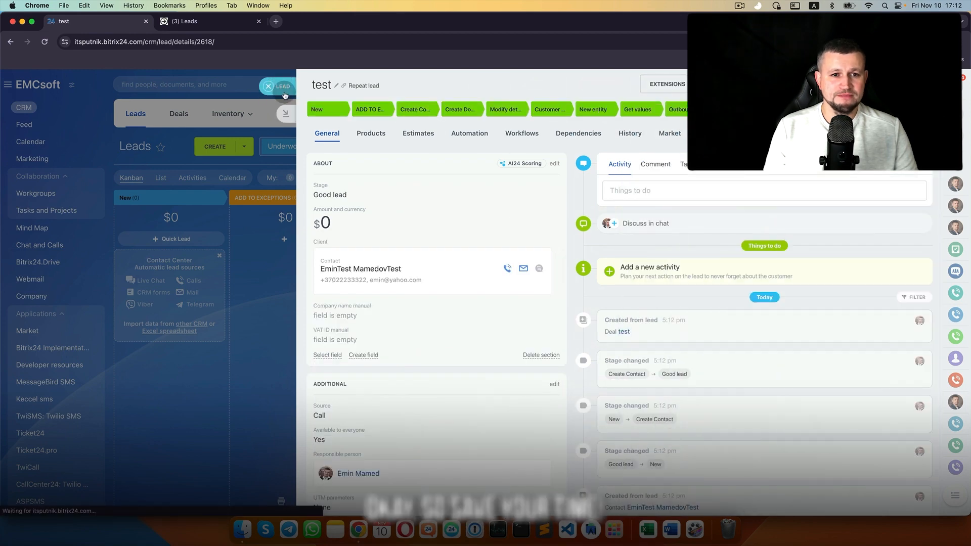
pyautogui.click(281, 90)
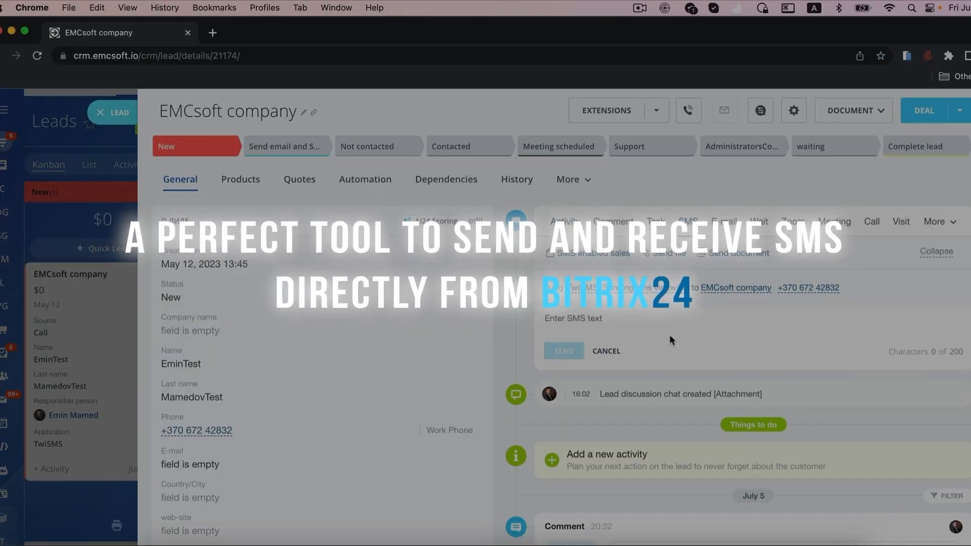
# Step: Send the lead an SMS greeting them by name and saying 'Waiting in our office'
pyautogui.write('Hello Emin! Waiting in our o')
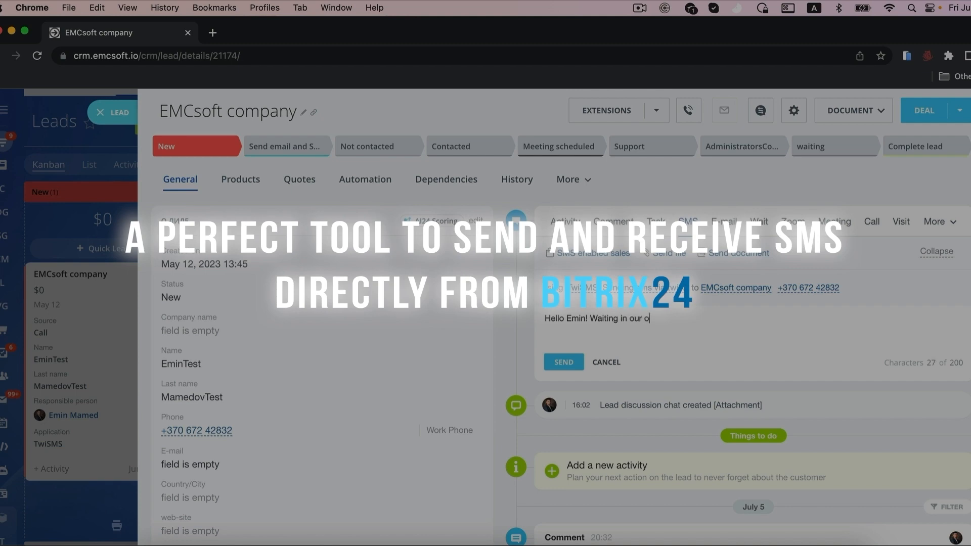
pyautogui.write('ffice')
pyautogui.click(563, 363)
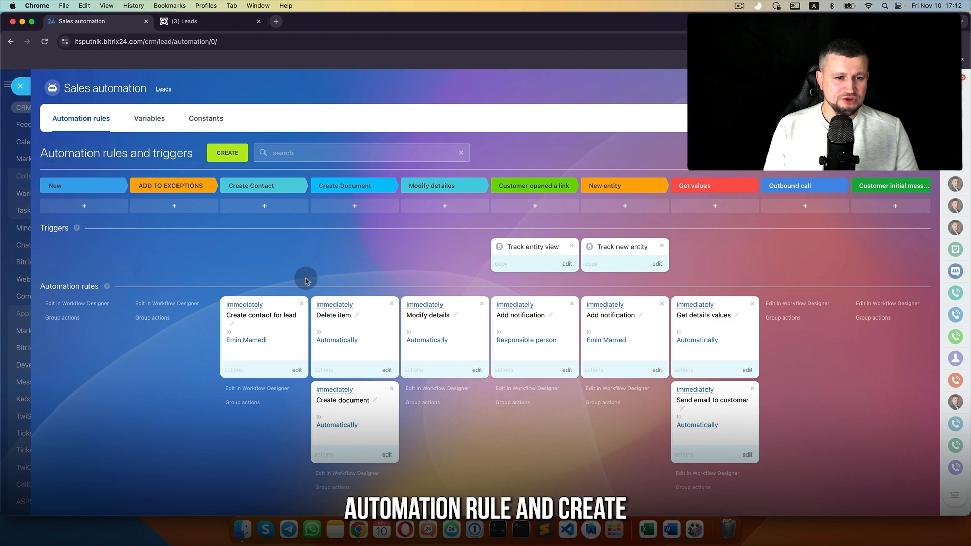
# Step: Add a Modify contact rule from Customer information and drag it into the Create Contact stage
pyautogui.scroll(-1, 306, 279)
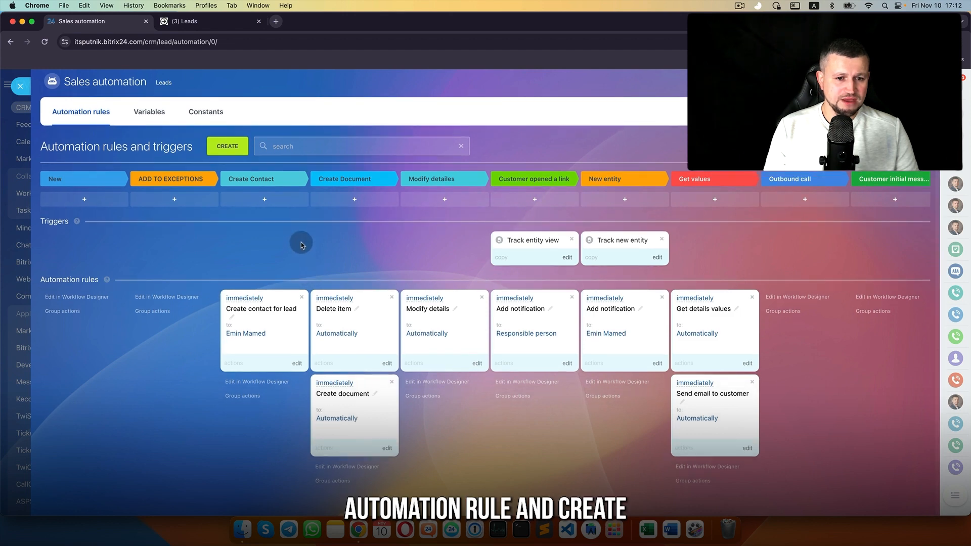
pyautogui.click(318, 207)
pyautogui.scroll(-3, 375, 313)
pyautogui.click(379, 339)
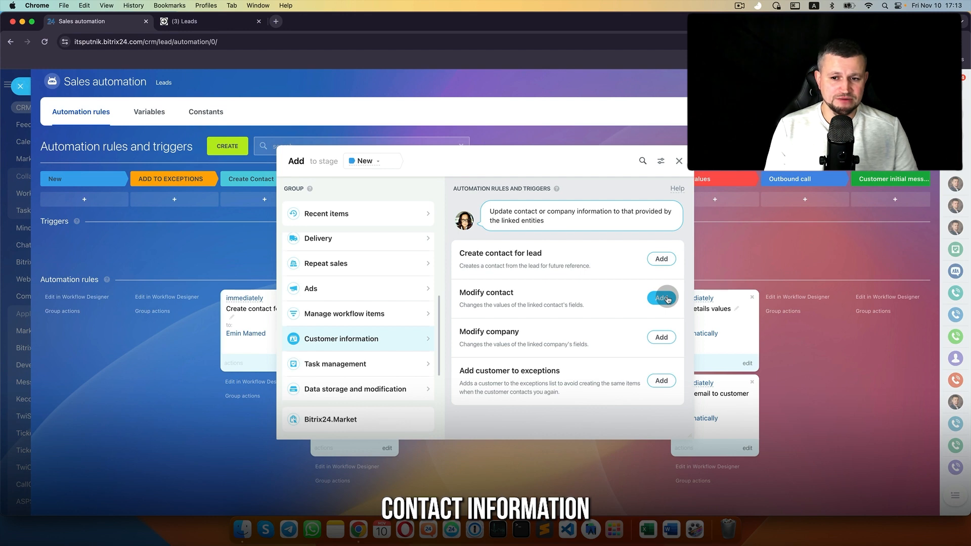
pyautogui.click(667, 298)
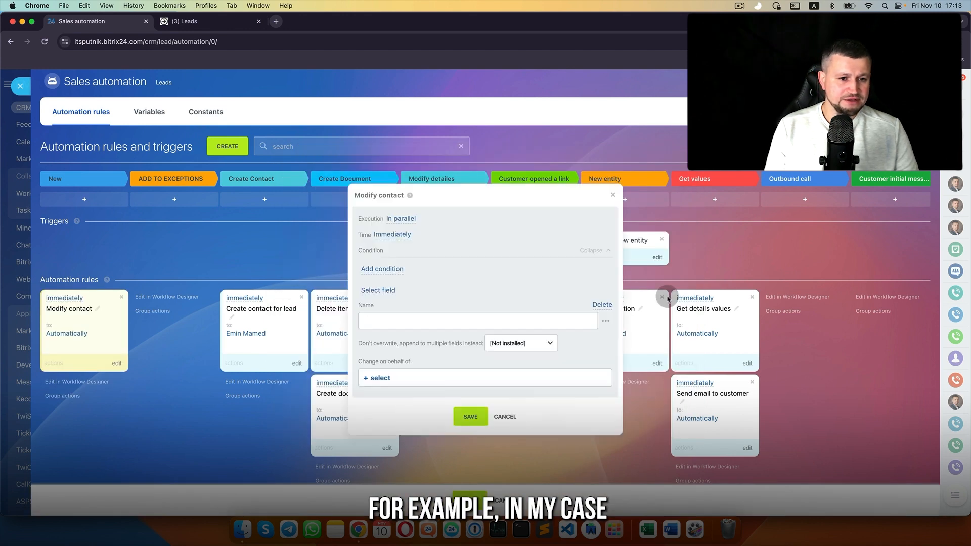
pyautogui.click(603, 305)
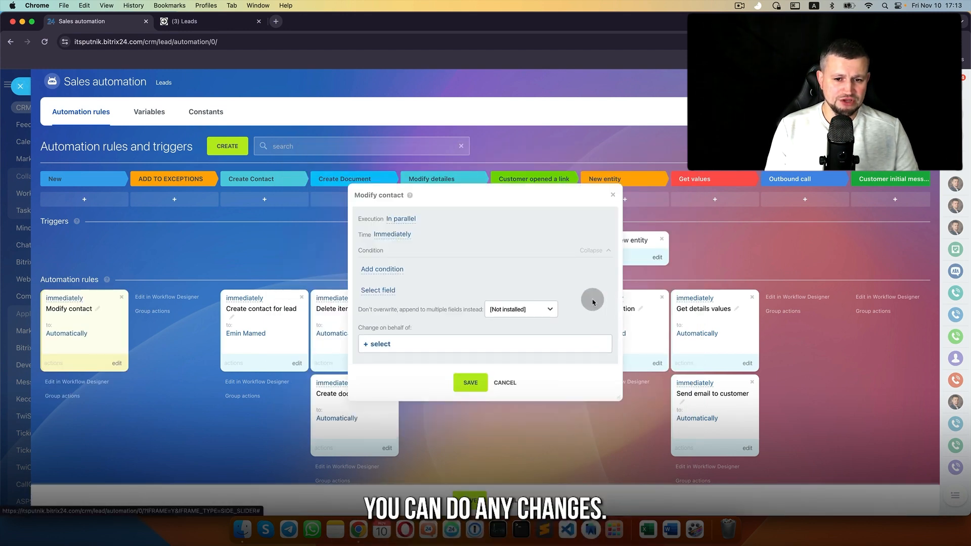
pyautogui.click(504, 383)
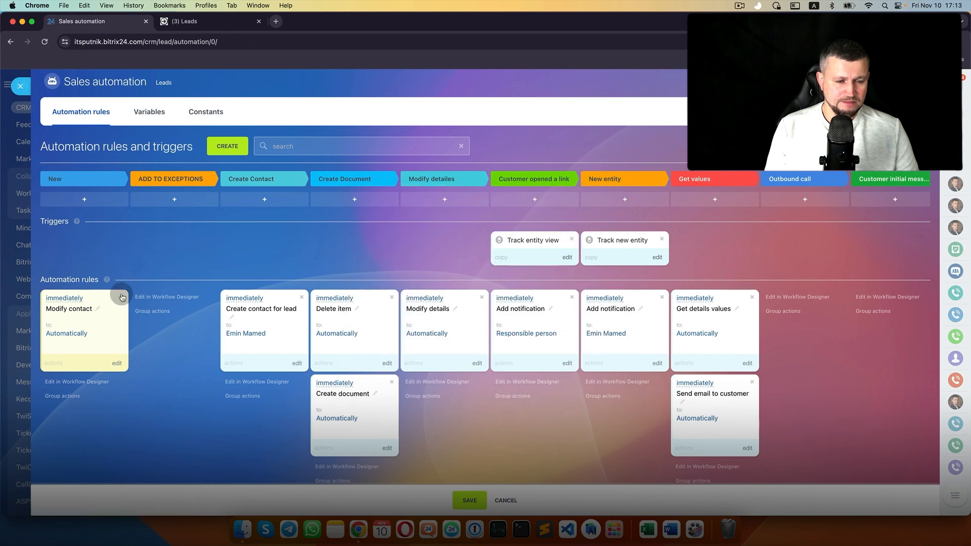
pyautogui.moveTo(121, 297); pyautogui.dragTo(268, 303)
# Step: Make the Modify contact rule change Contact Type to Clients instead of Name
pyautogui.click(297, 363)
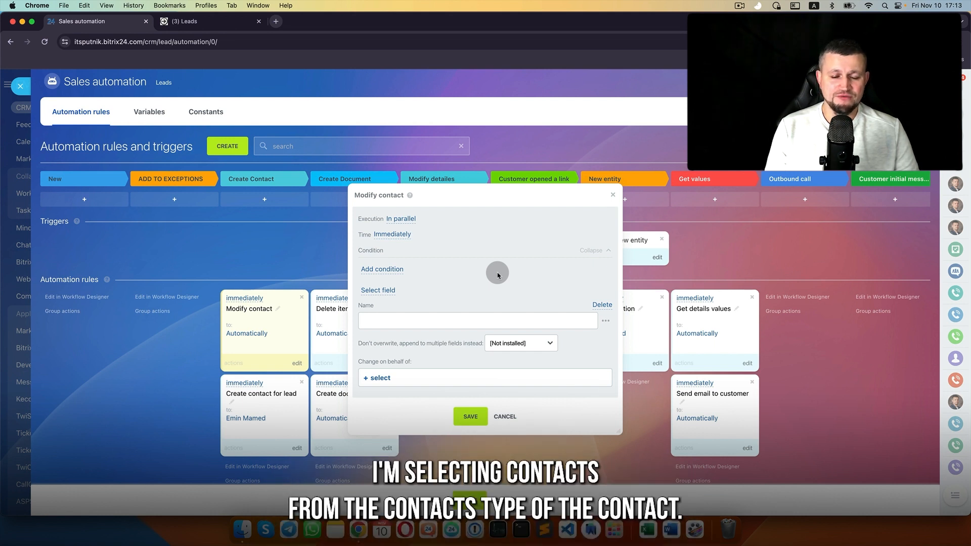
pyautogui.click(606, 306)
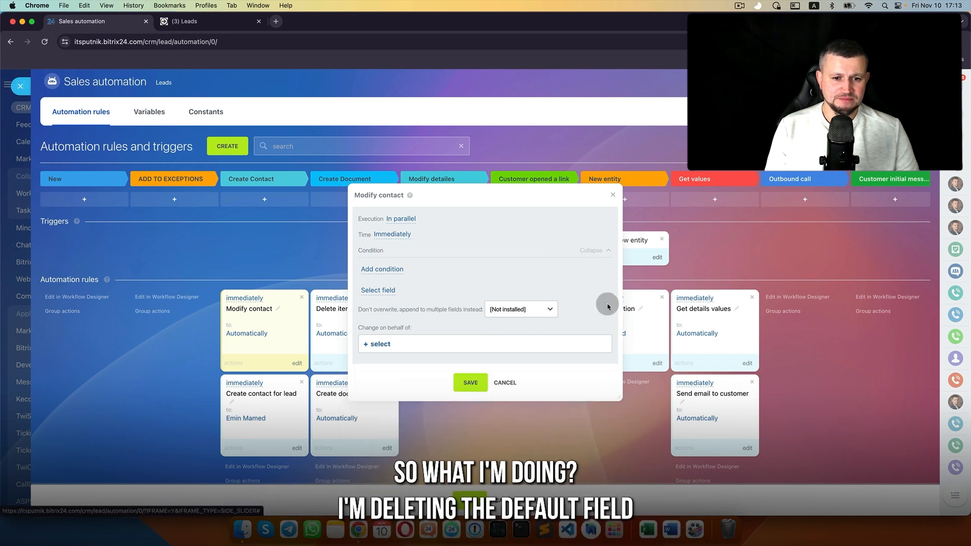
pyautogui.click(379, 291)
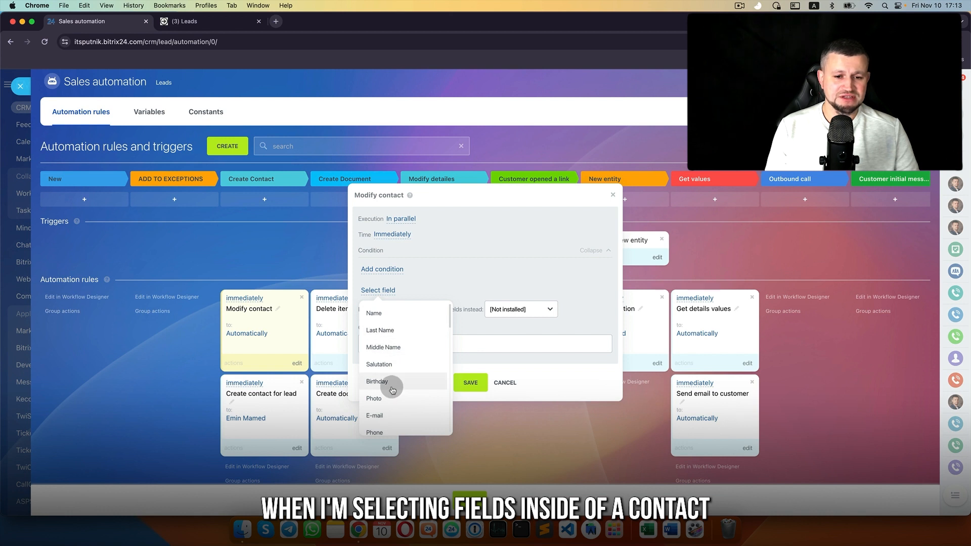
pyautogui.scroll(-6, 393, 390)
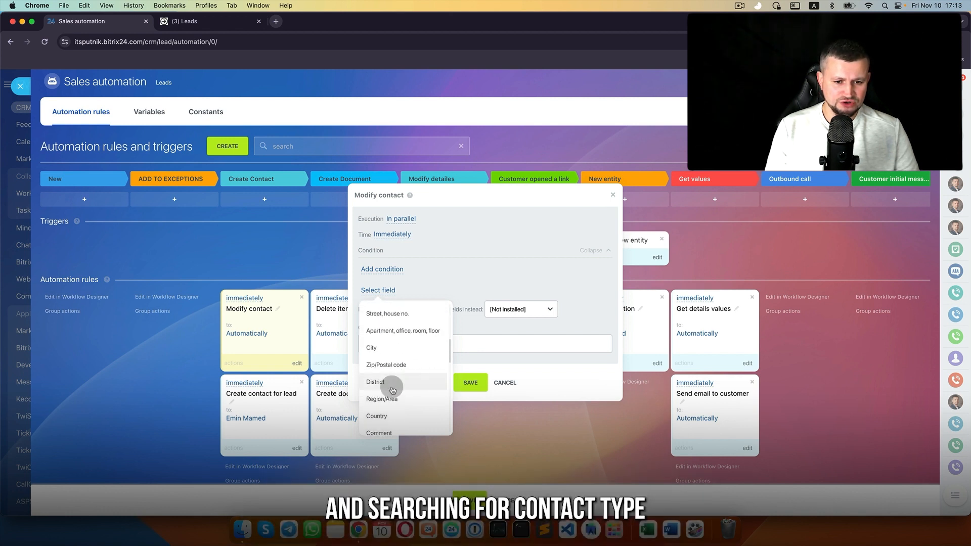
pyautogui.scroll(-4, 393, 390)
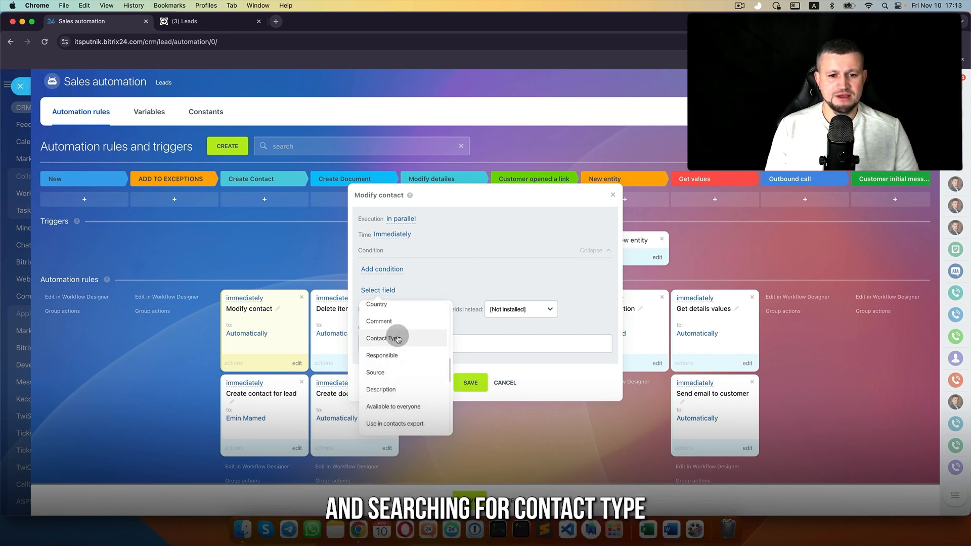
pyautogui.click(398, 339)
pyautogui.click(395, 322)
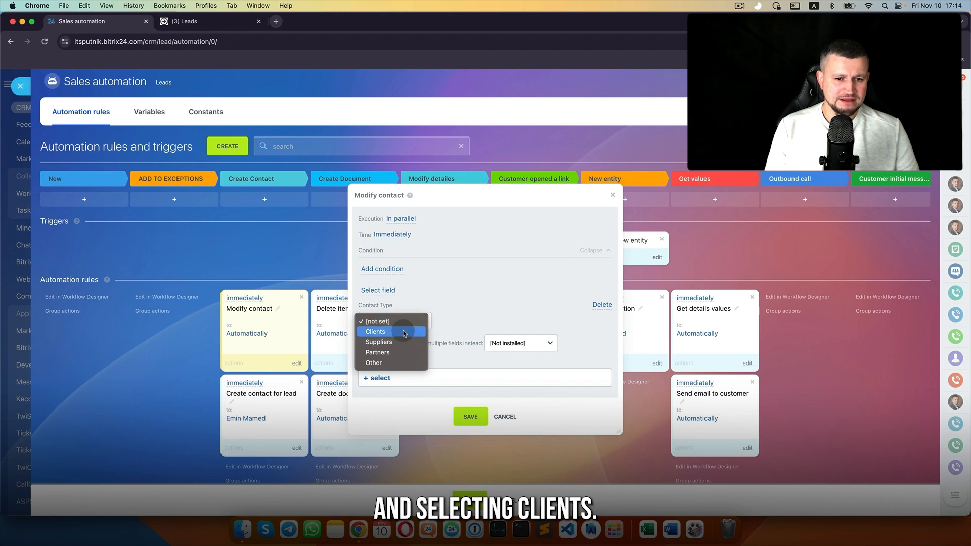
pyautogui.click(405, 334)
pyautogui.click(405, 322)
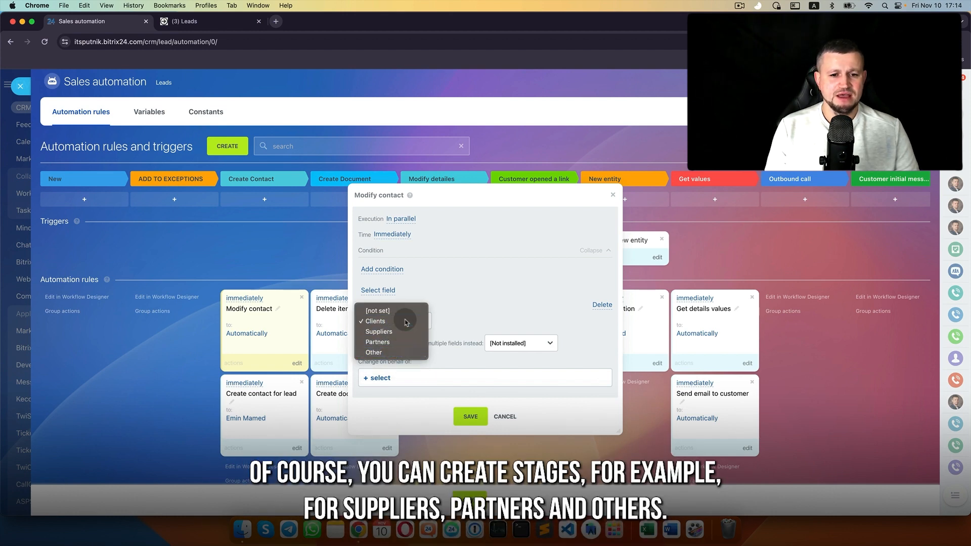
pyautogui.click(406, 322)
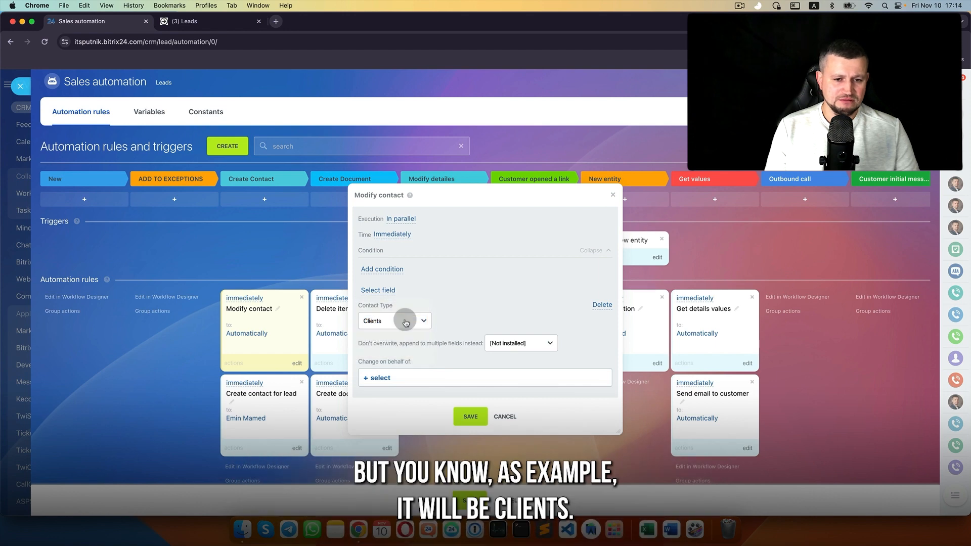
# Step: Run the rule on behalf of a chosen user, then save the rule and automation
pyautogui.click(382, 378)
pyautogui.click(428, 181)
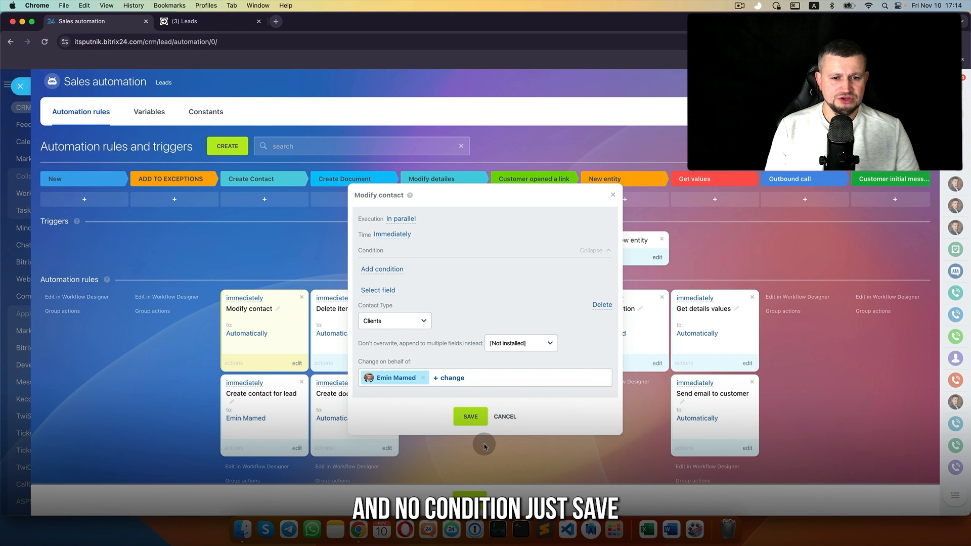
pyautogui.click(471, 417)
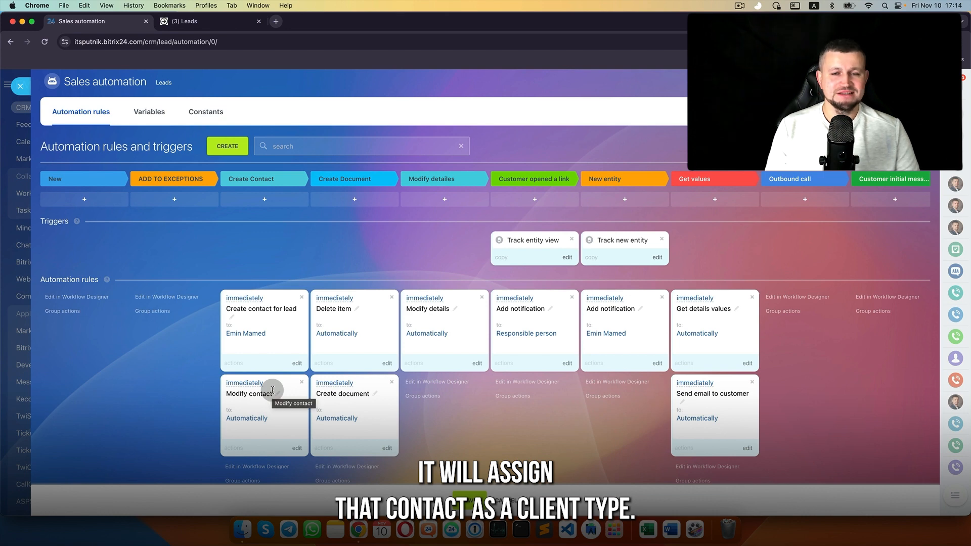
pyautogui.click(470, 501)
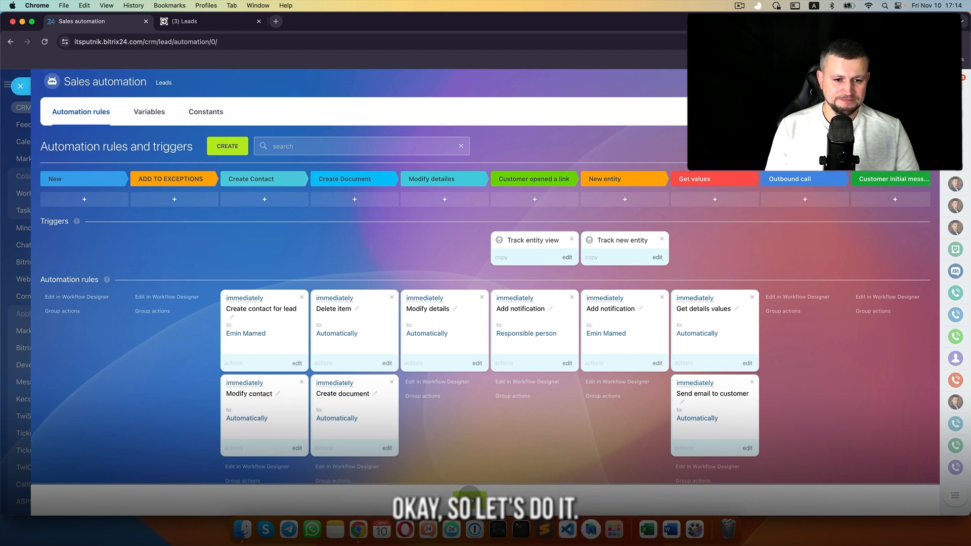
# Step: Start a new lead named 'Test' and fill in its first and last name
pyautogui.click(21, 86)
pyautogui.click(215, 147)
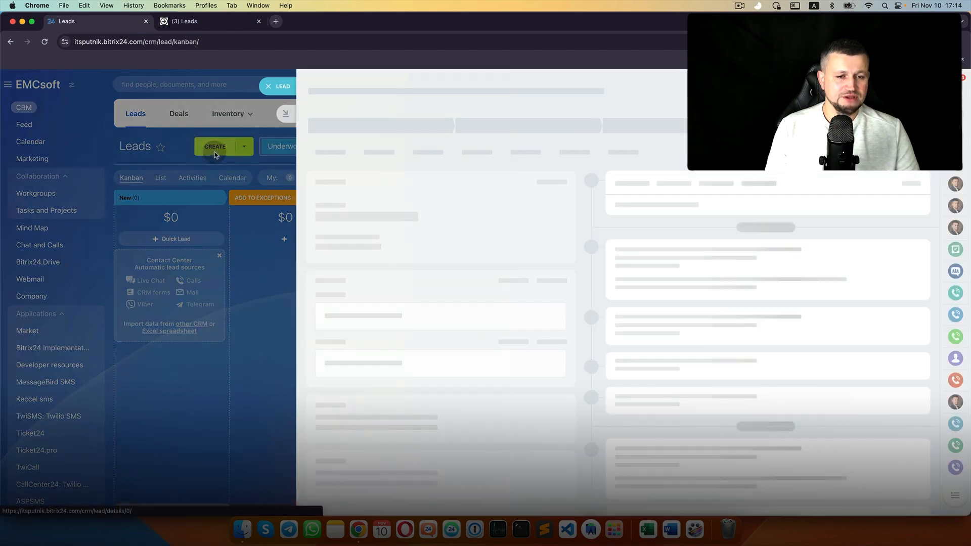
pyautogui.write('Test')
pyautogui.click(361, 327)
pyautogui.click(354, 357)
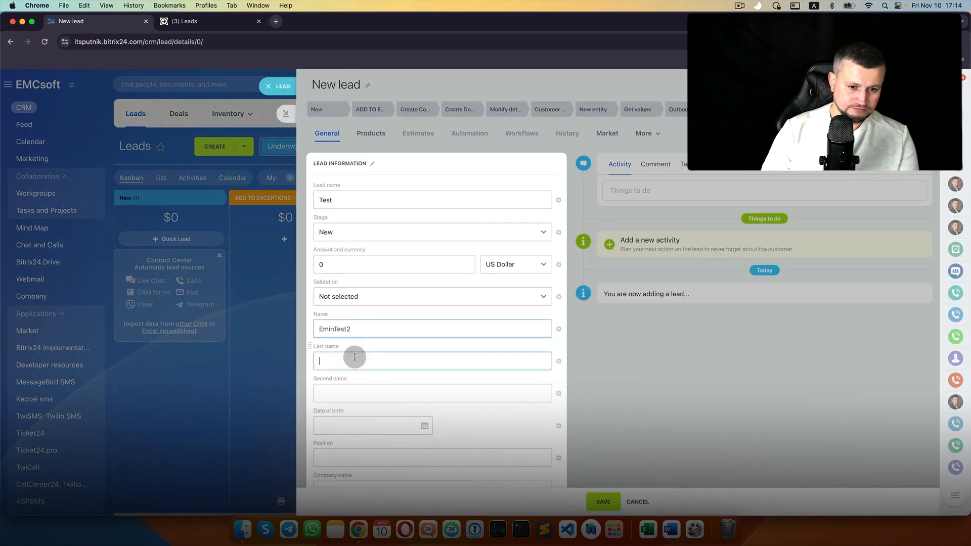
# Step: Add the lead's phone number and e-mail address and save it
pyautogui.scroll(-4, 356, 357)
pyautogui.click(364, 322)
pyautogui.write('333 2221')
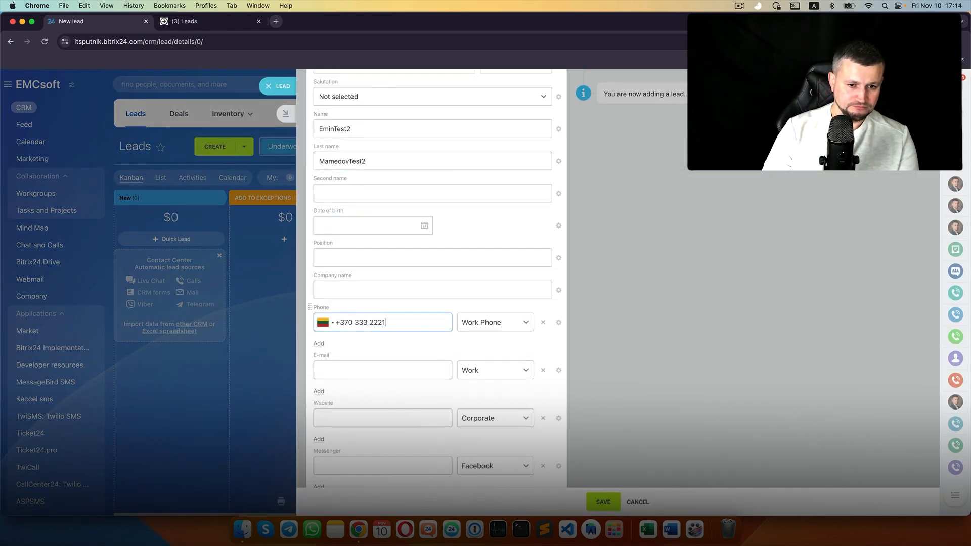
pyautogui.write('1')
pyautogui.click(371, 370)
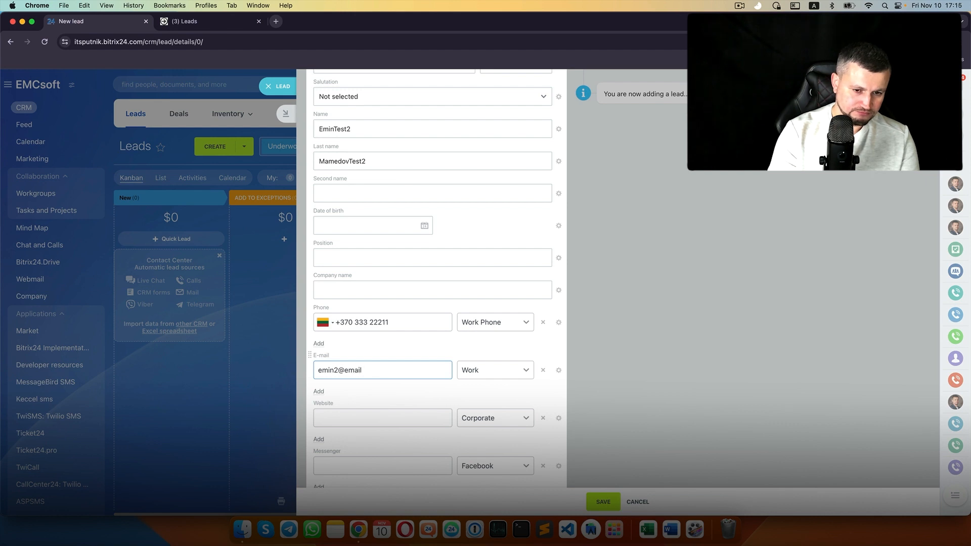
pyautogui.click(612, 505)
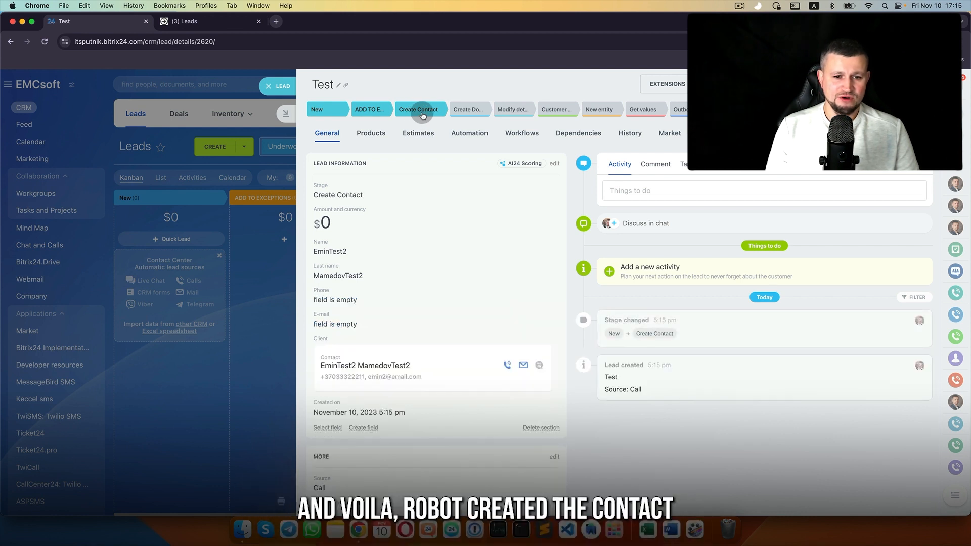
# Step: Open the lead's linked contact and browse its available field list without changes
pyautogui.click(366, 365)
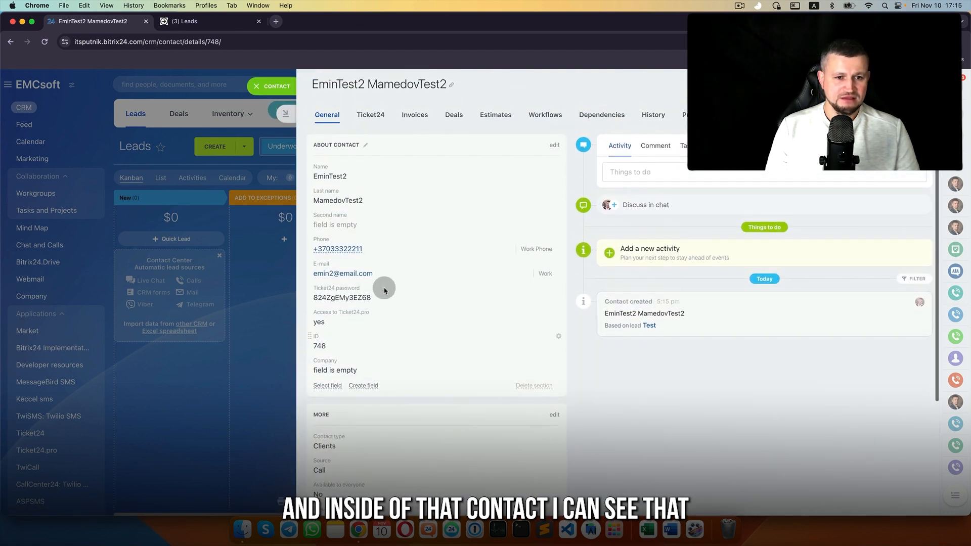
pyautogui.click(323, 386)
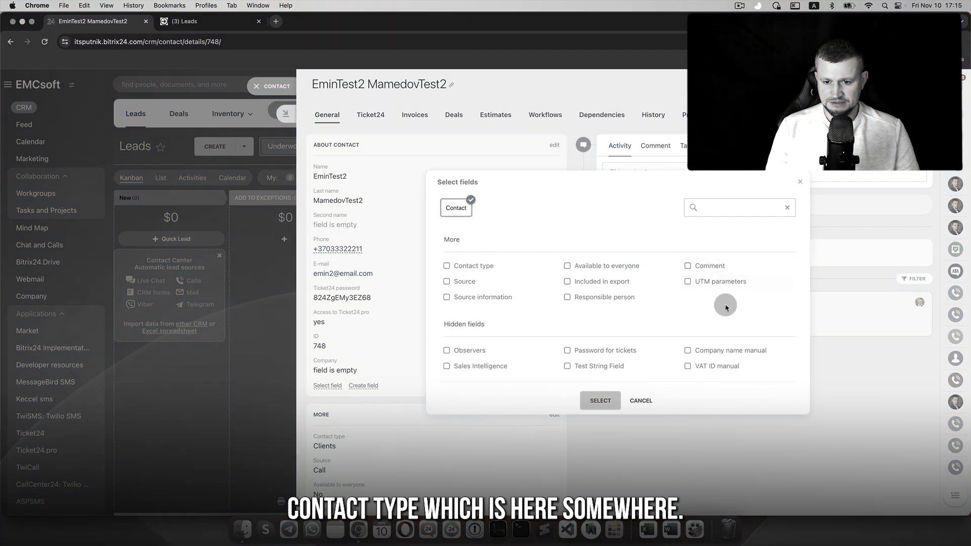
pyautogui.click(640, 402)
pyautogui.click(371, 379)
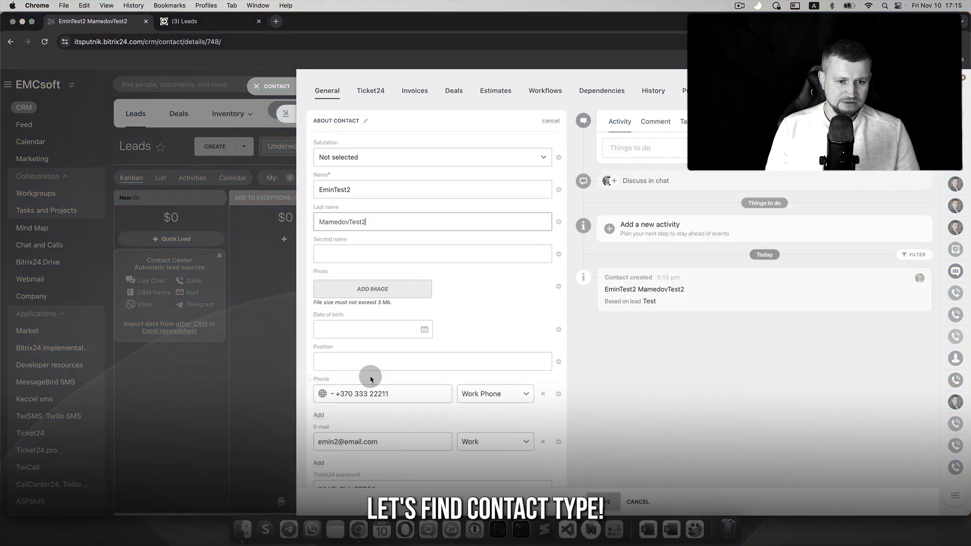
pyautogui.scroll(-10, 371, 380)
pyautogui.click(328, 271)
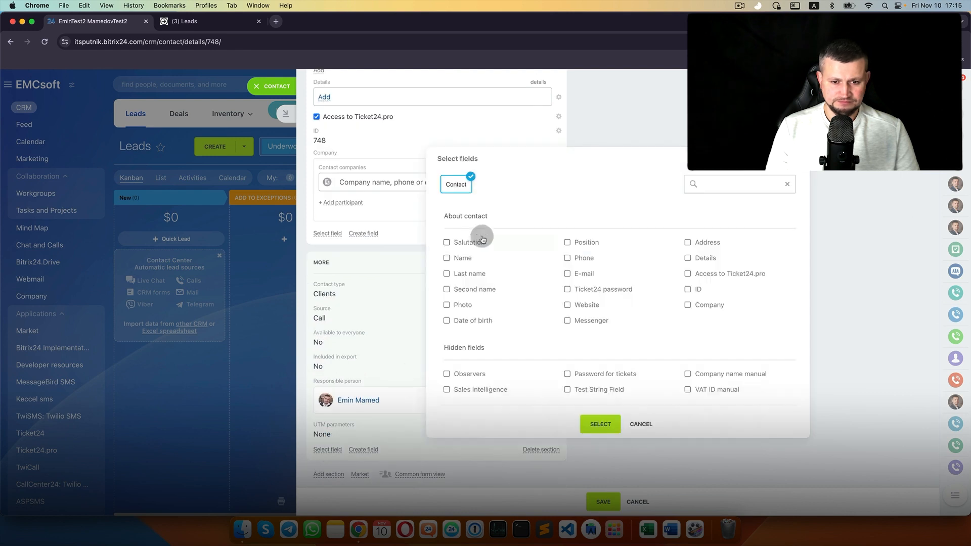
pyautogui.click(640, 419)
# Step: Move the Contact type field from MORE into the About Contact section
pyautogui.click(552, 262)
pyautogui.click(606, 502)
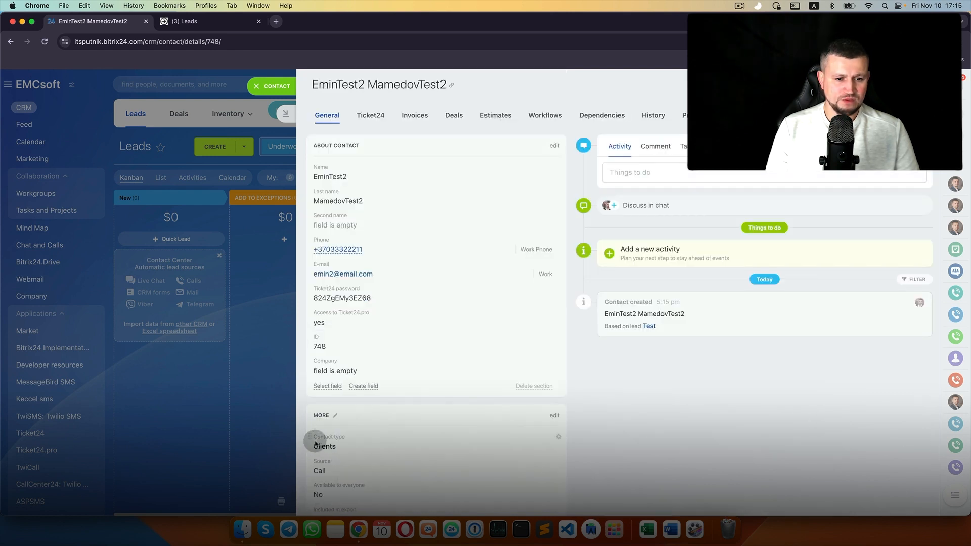
pyautogui.moveTo(307, 438); pyautogui.dragTo(371, 372)
pyautogui.scroll(-2, 368, 368)
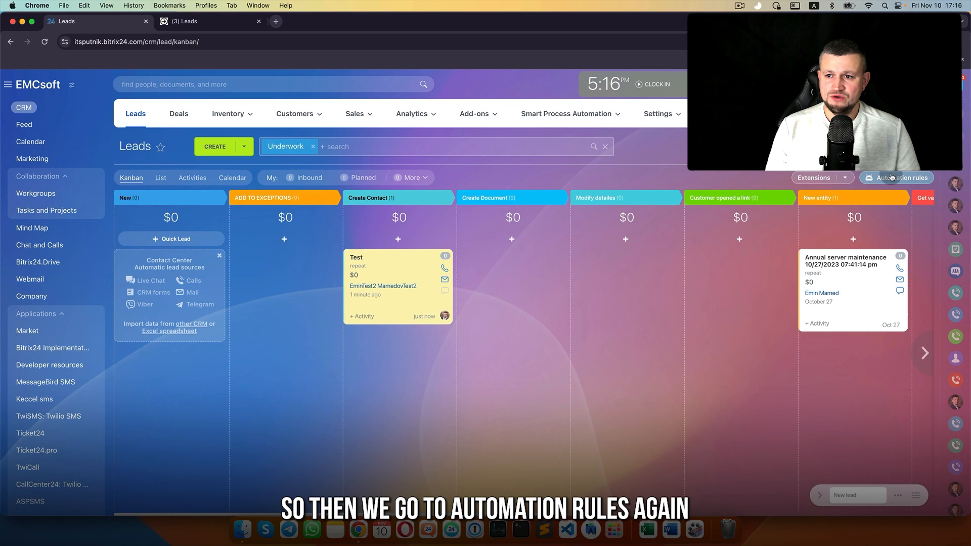
pyautogui.click(892, 177)
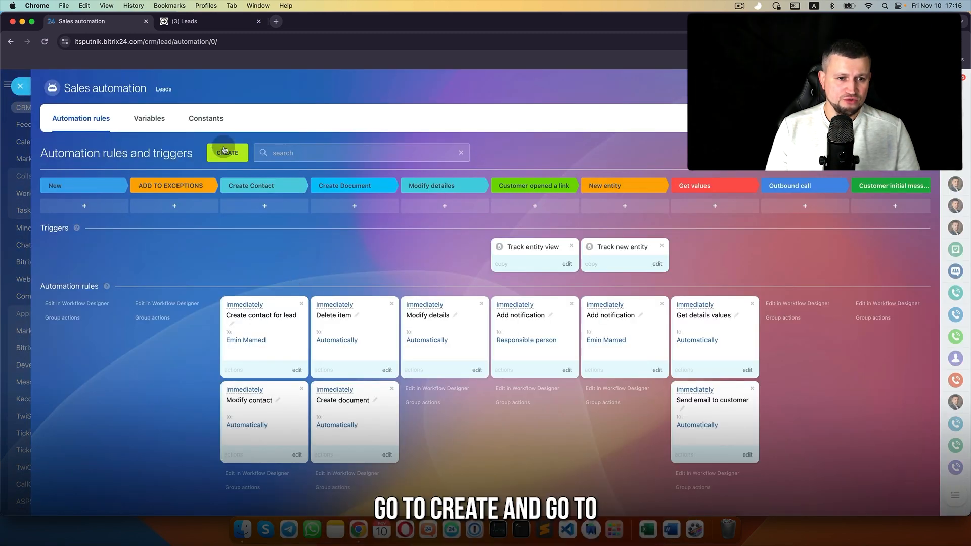
# Step: Add a Modify company rule, replacing Company Name with the Company Type field
pyautogui.click(224, 151)
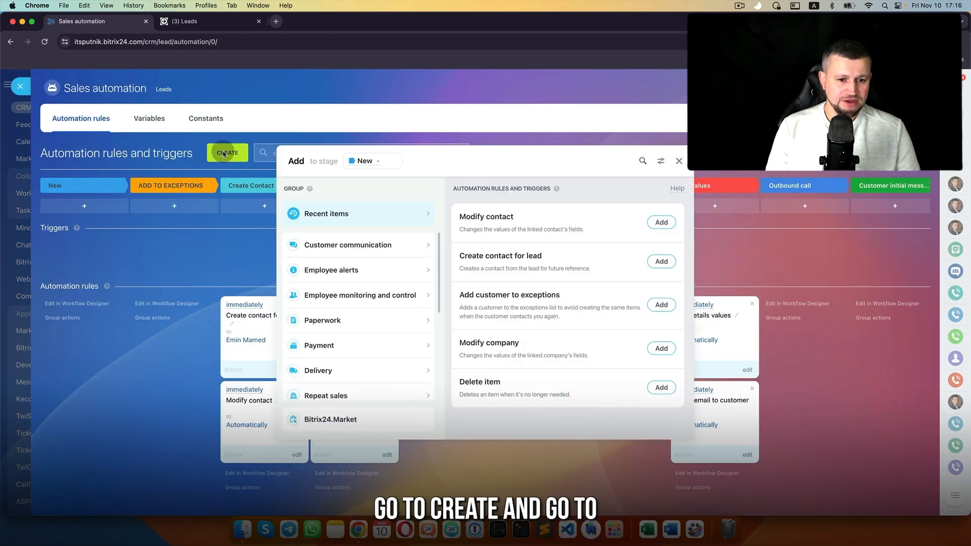
pyautogui.scroll(-3, 354, 358)
pyautogui.click(342, 347)
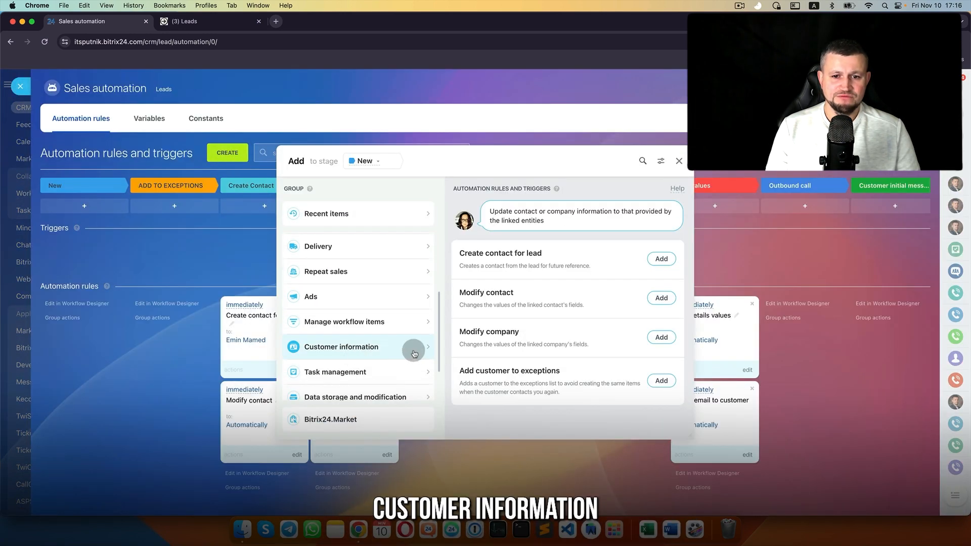
pyautogui.click(662, 337)
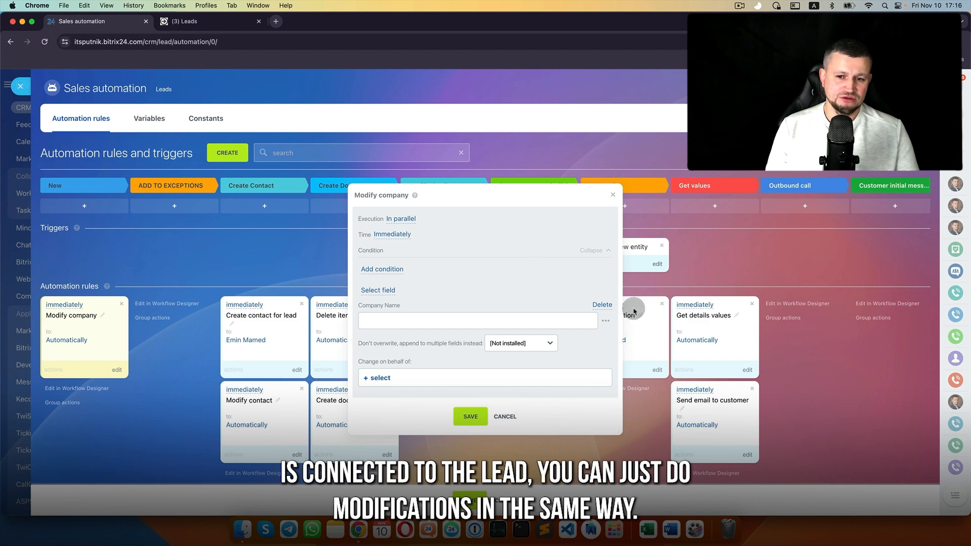
pyautogui.click(608, 306)
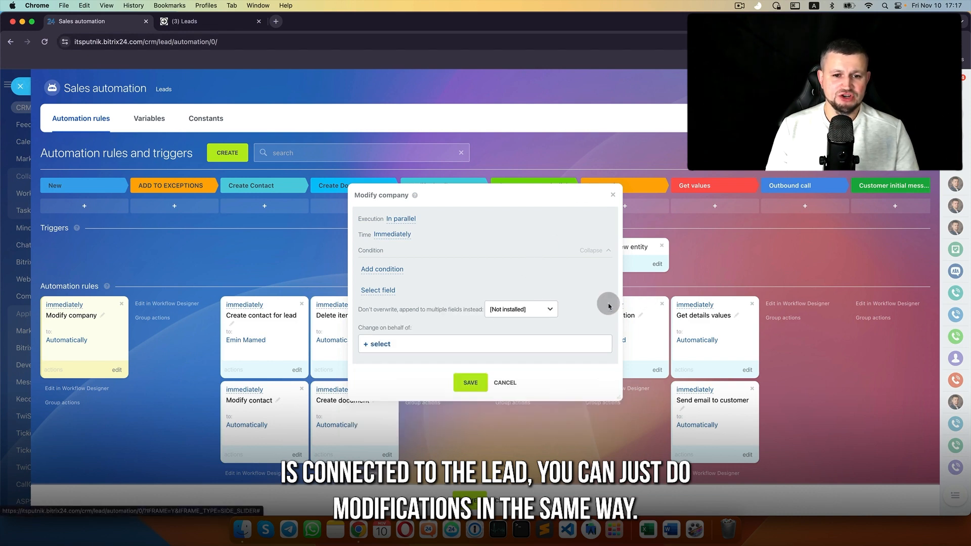
pyautogui.click(386, 292)
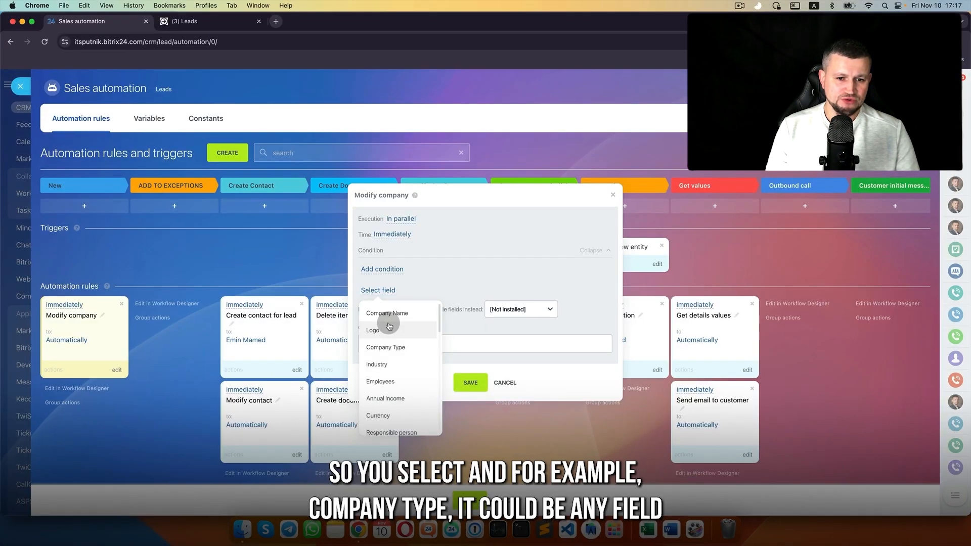
pyautogui.scroll(2, 414, 354)
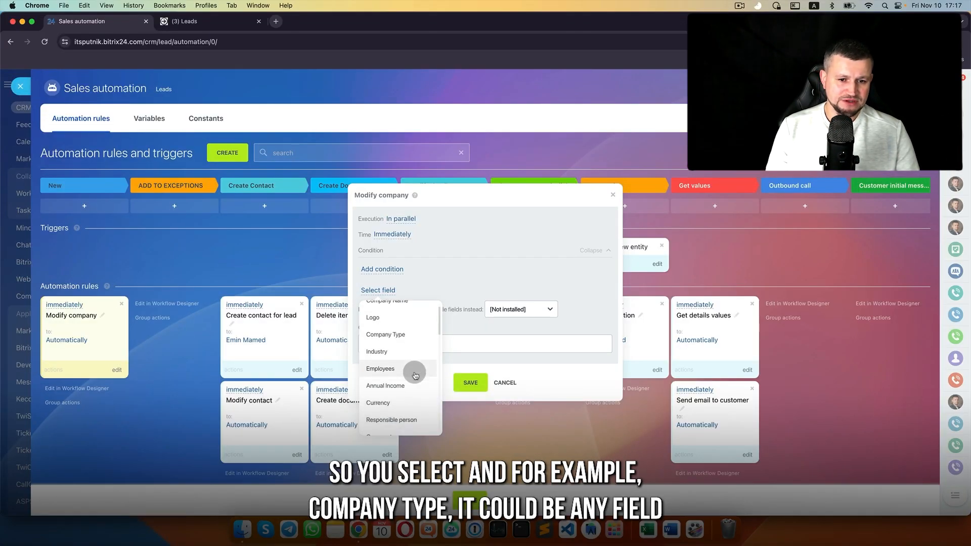
pyautogui.click(394, 333)
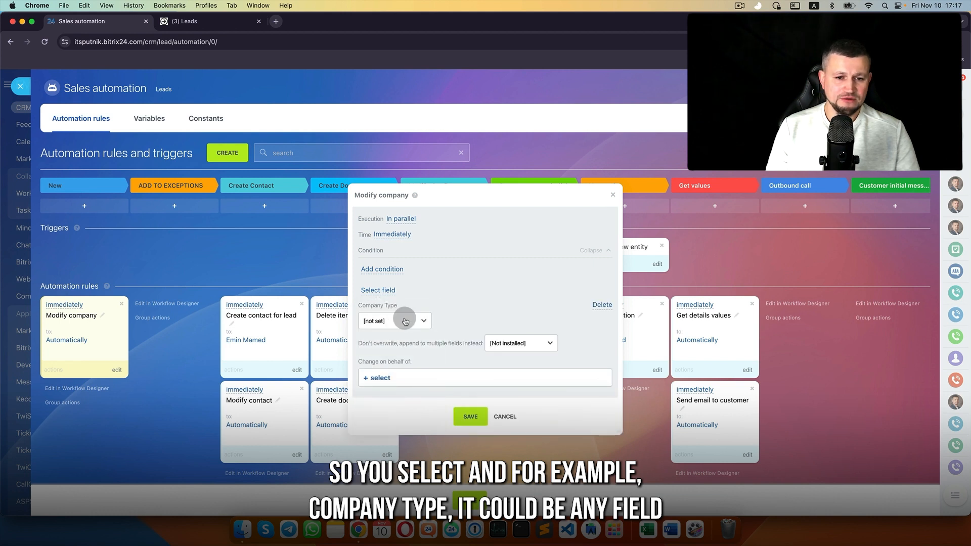
# Step: Set Company Type to Client for a chosen user, save, and place the rule under Create Contact
pyautogui.click(406, 321)
pyautogui.click(406, 330)
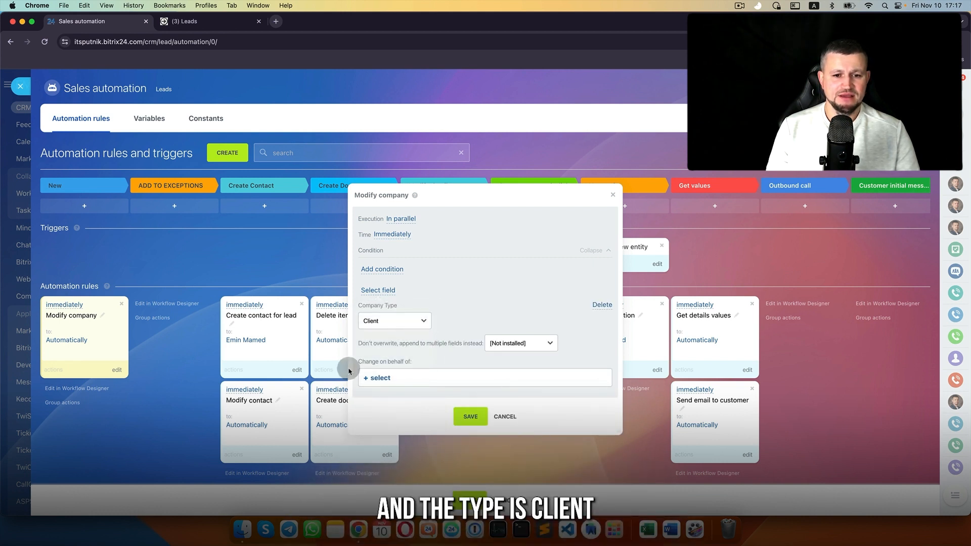
pyautogui.click(379, 378)
pyautogui.click(427, 183)
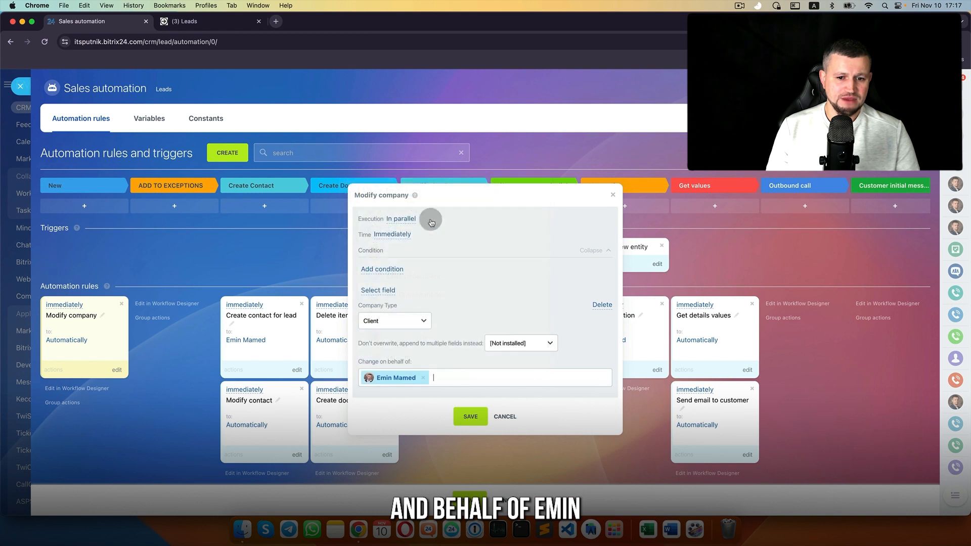
pyautogui.click(470, 417)
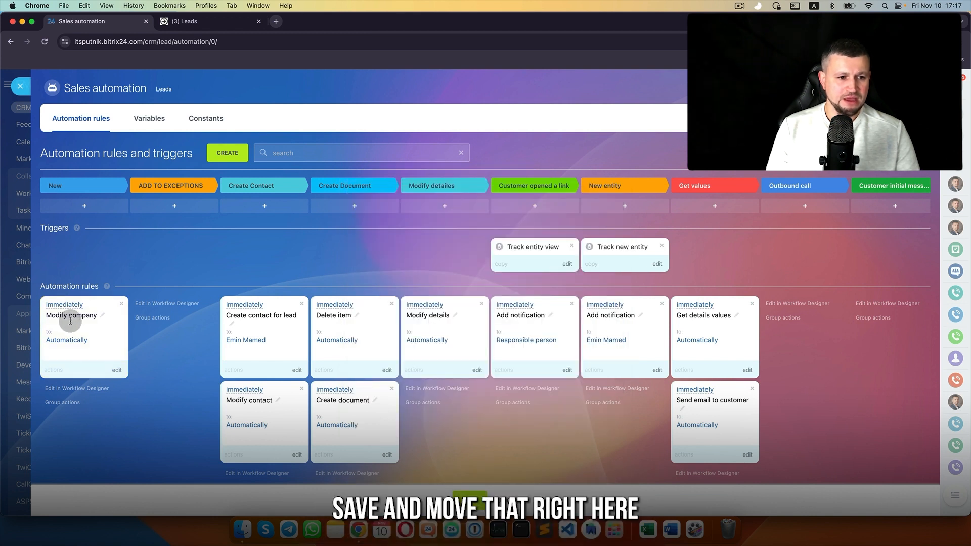
pyautogui.moveTo(70, 321); pyautogui.dragTo(250, 463)
pyautogui.scroll(-1, 304, 379)
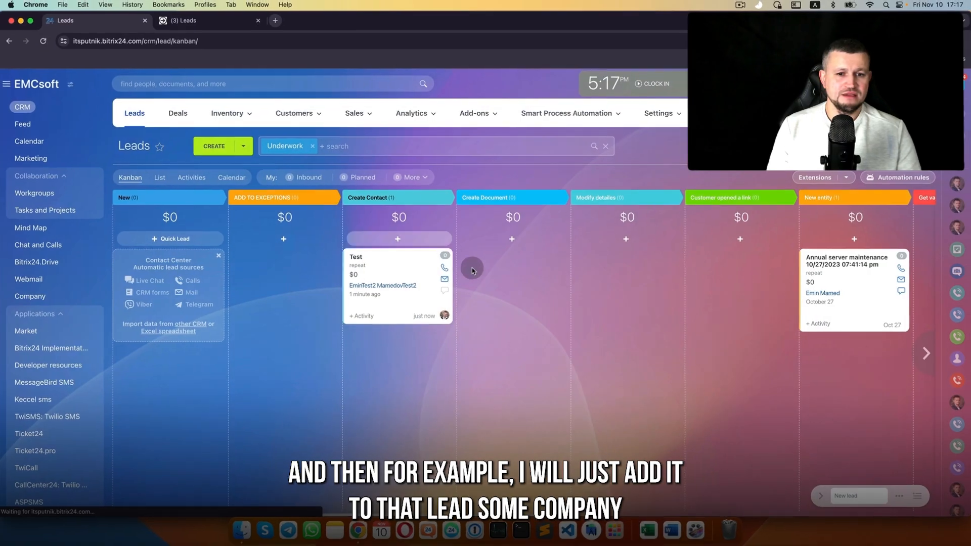
# Step: Drag the Test lead back to New and set its Company to EMCsoft in the About section
pyautogui.moveTo(401, 260); pyautogui.dragTo(127, 260)
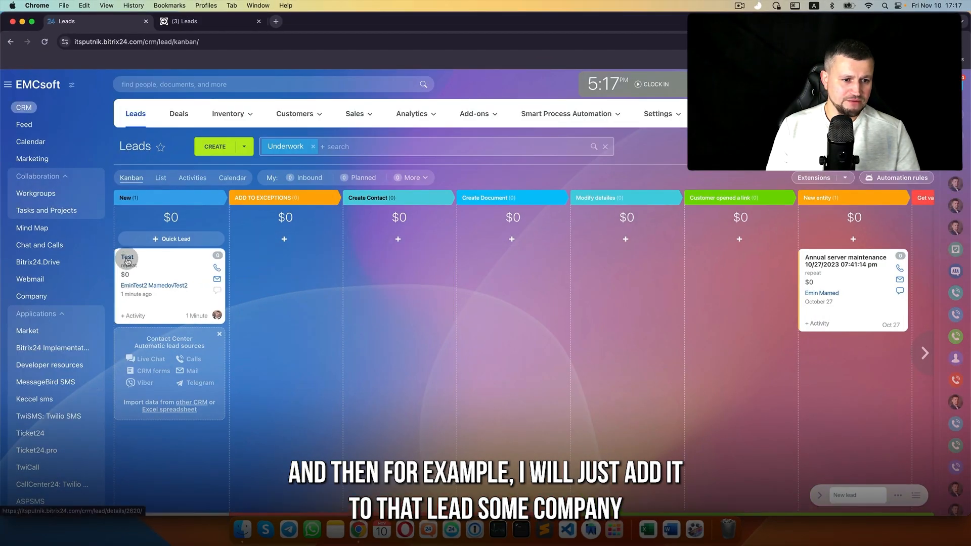
pyautogui.click(127, 259)
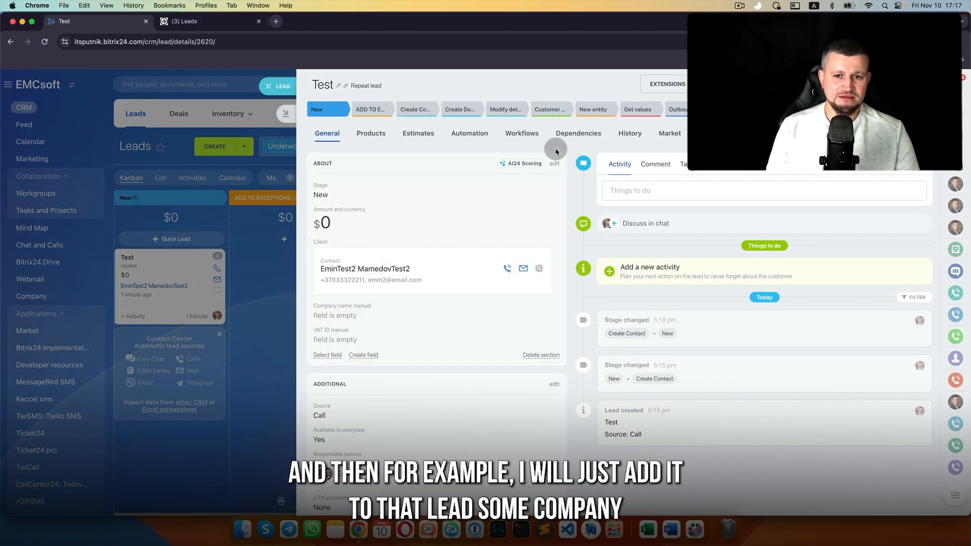
pyautogui.click(555, 167)
pyautogui.scroll(-3, 430, 303)
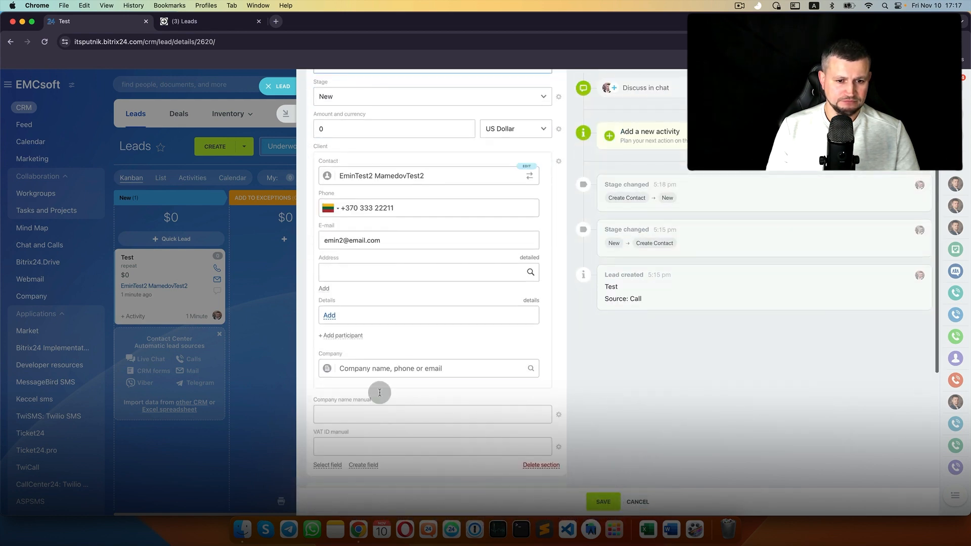
pyautogui.click(380, 368)
pyautogui.click(377, 401)
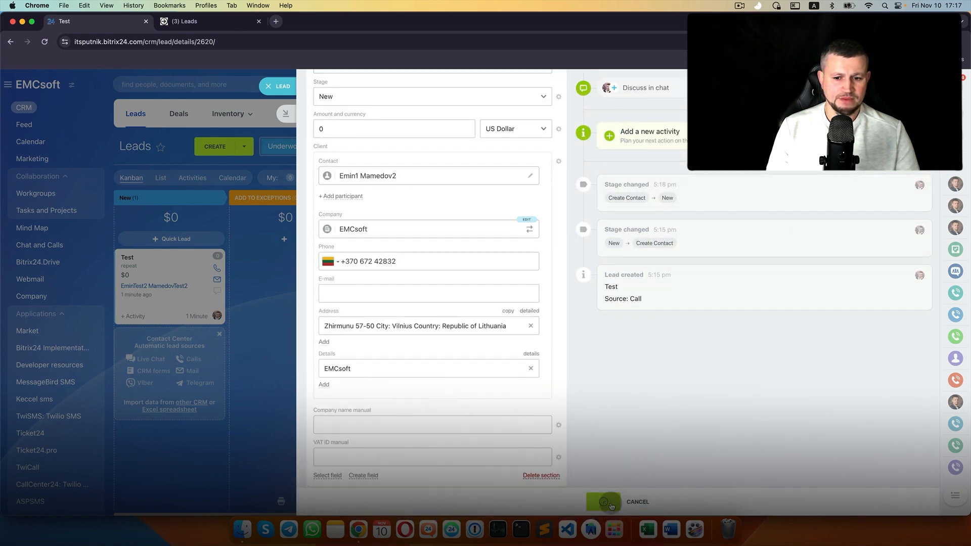
pyautogui.click(342, 307)
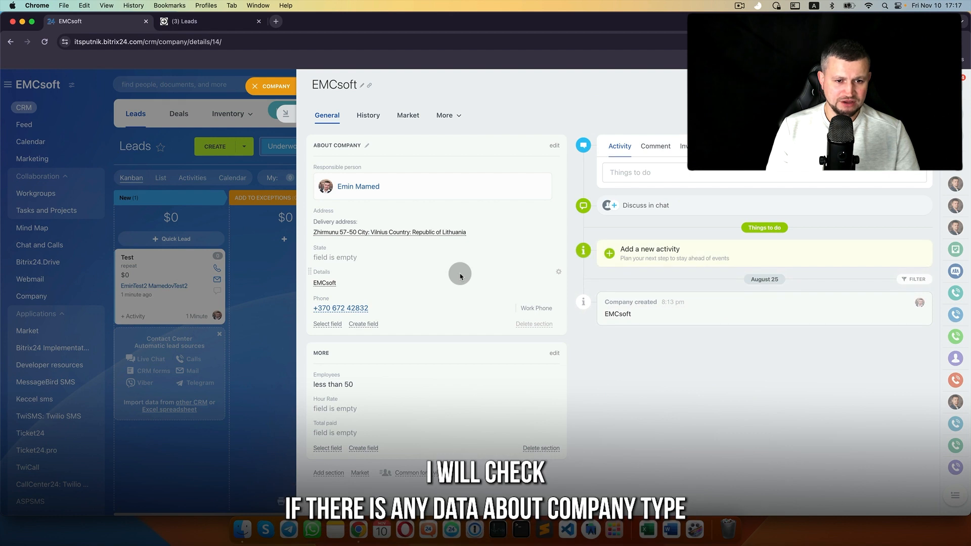
# Step: Show the Company type field on EMCsoft and reset it to Not selected
pyautogui.click(326, 325)
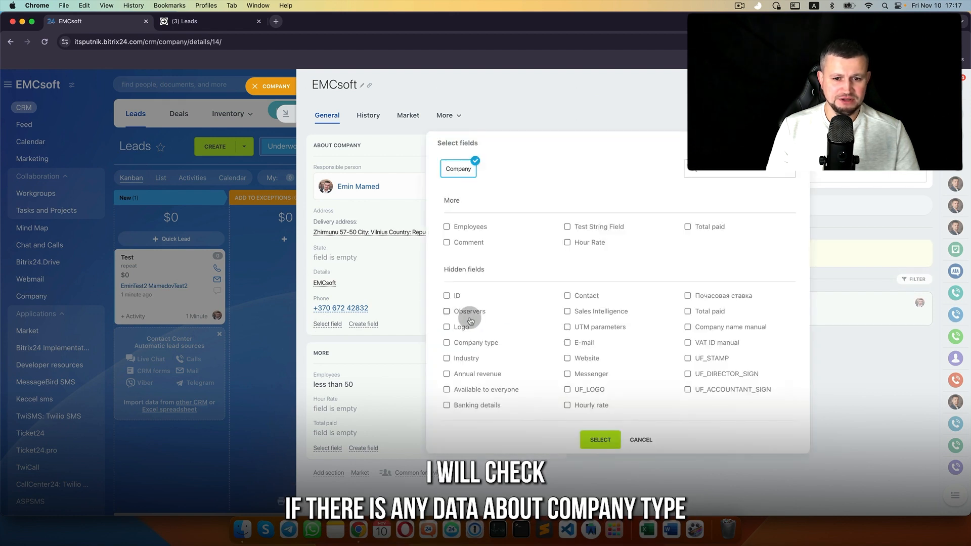
pyautogui.click(487, 343)
pyautogui.click(600, 440)
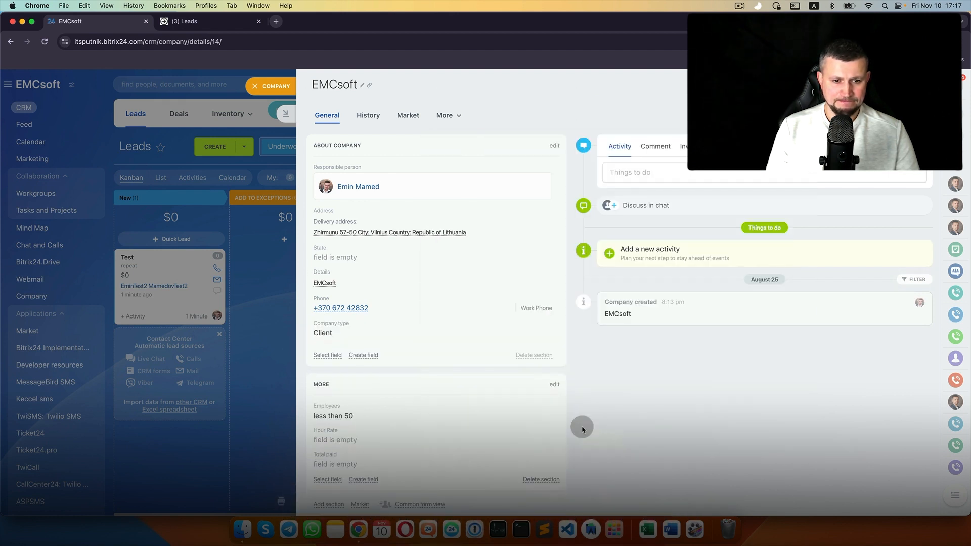
pyautogui.click(318, 331)
pyautogui.click(336, 337)
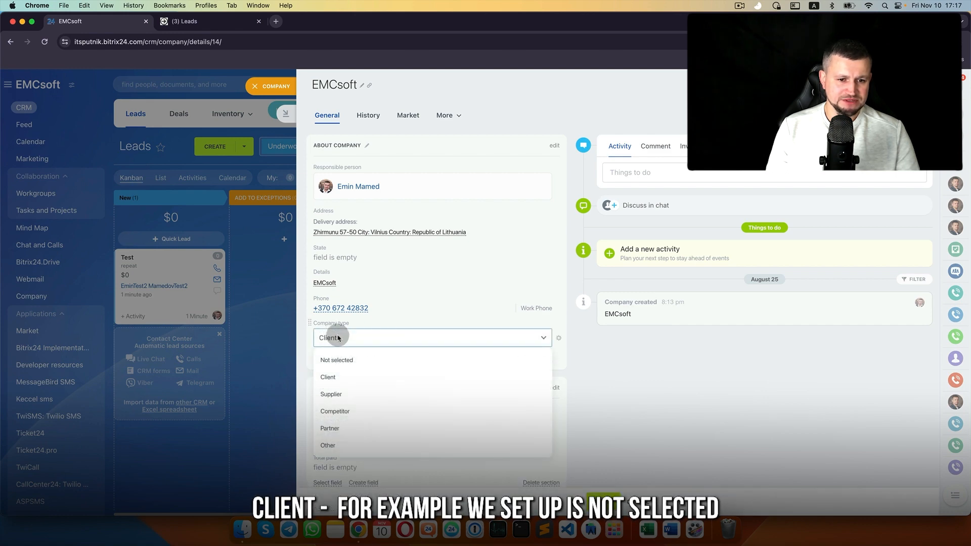
pyautogui.click(356, 366)
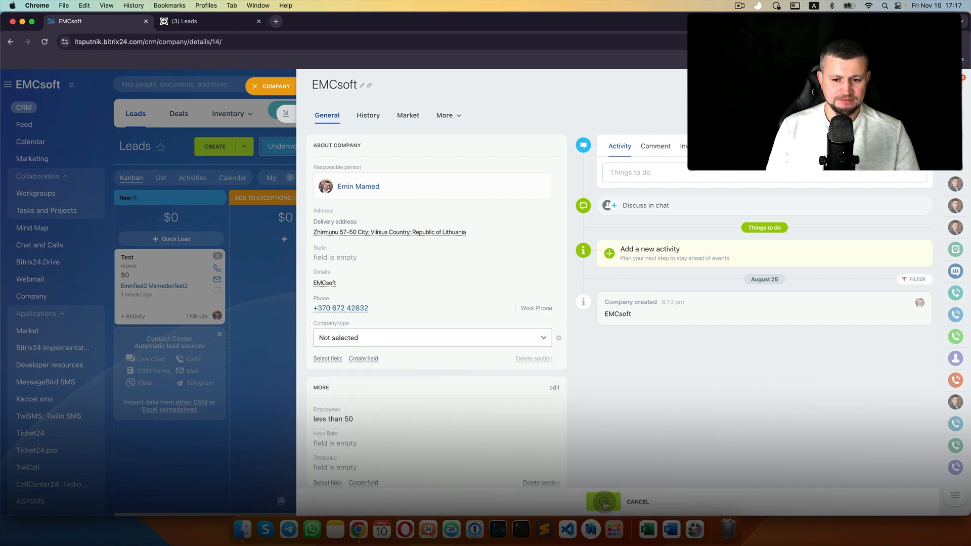
pyautogui.click(565, 314)
# Step: Reopen EMCsoft from the lead and confirm its Company type is now Client
pyautogui.click(278, 89)
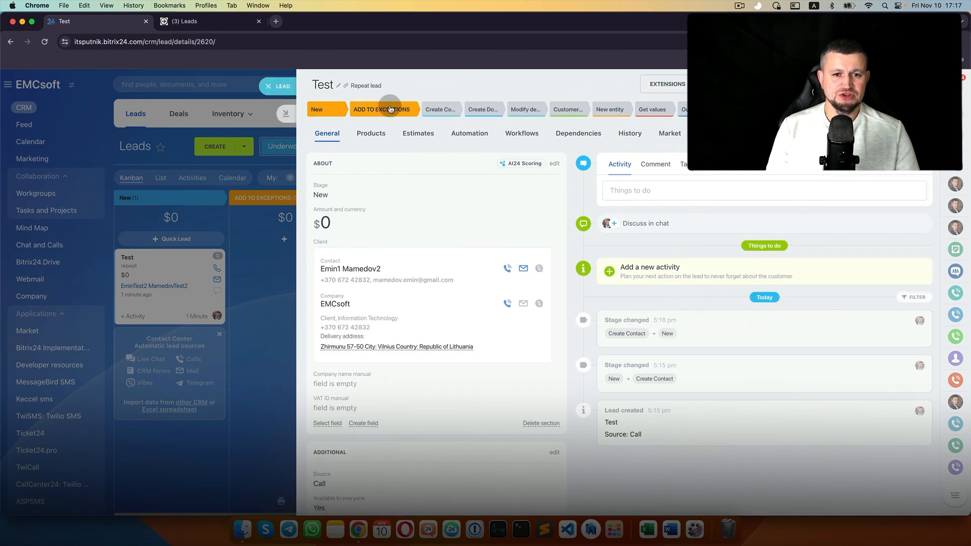
pyautogui.click(337, 304)
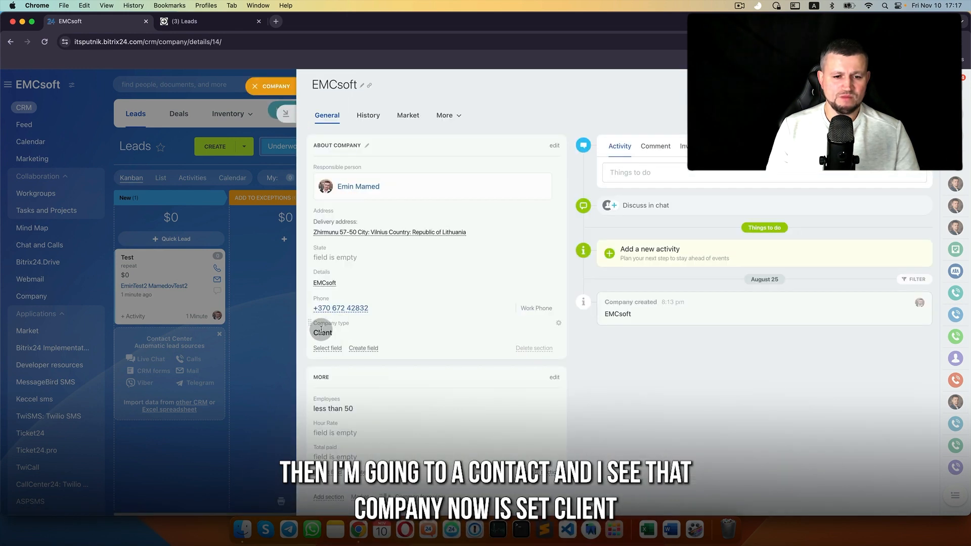
pyautogui.moveTo(314, 327); pyautogui.dragTo(334, 341)
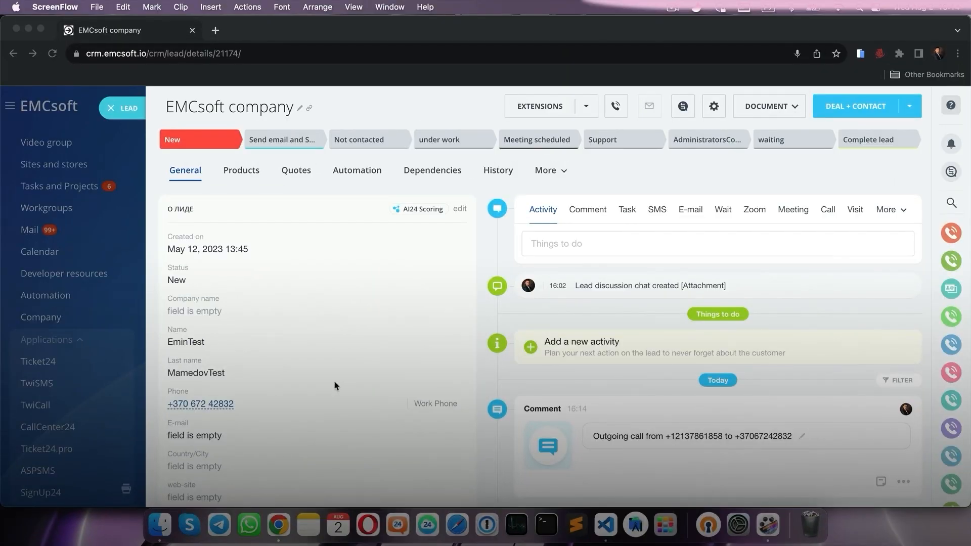
# Step: Call the lead's phone number from the chosen outgoing number
pyautogui.click(216, 411)
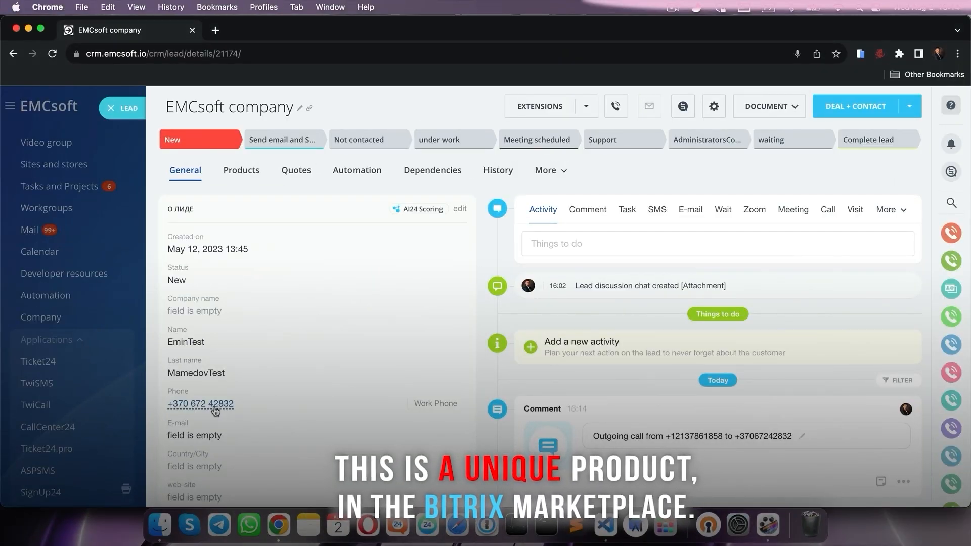
pyautogui.click(185, 408)
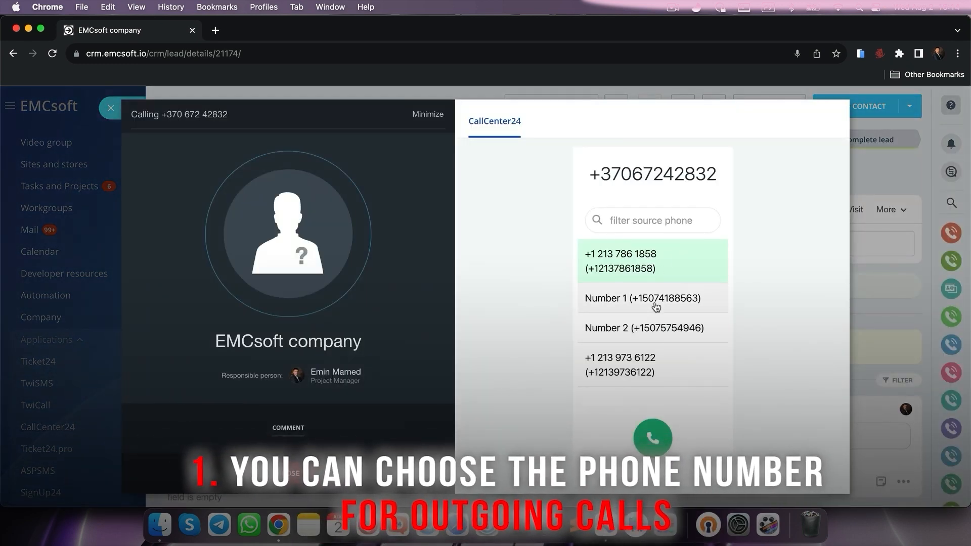
pyautogui.click(658, 273)
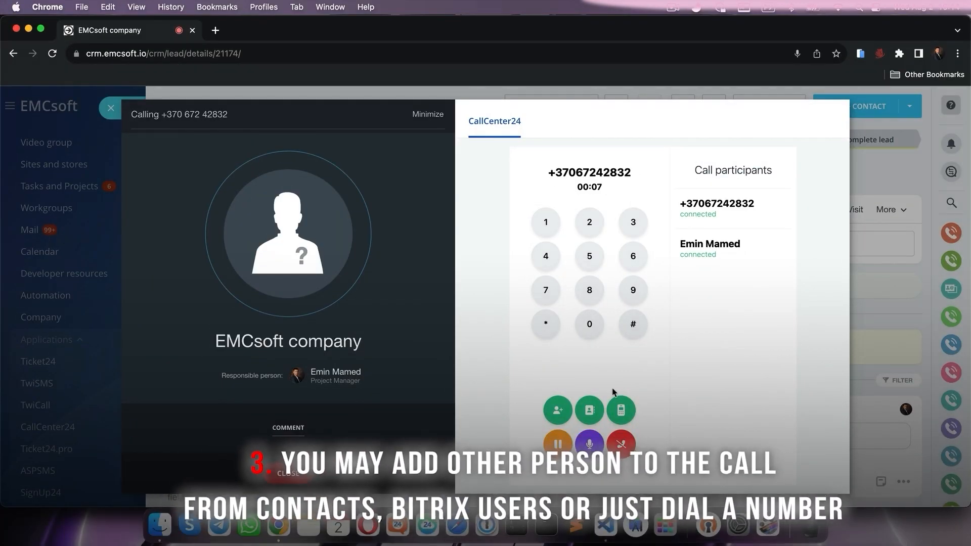
# Step: Add another participant to the call by dialing their phone number
pyautogui.click(590, 411)
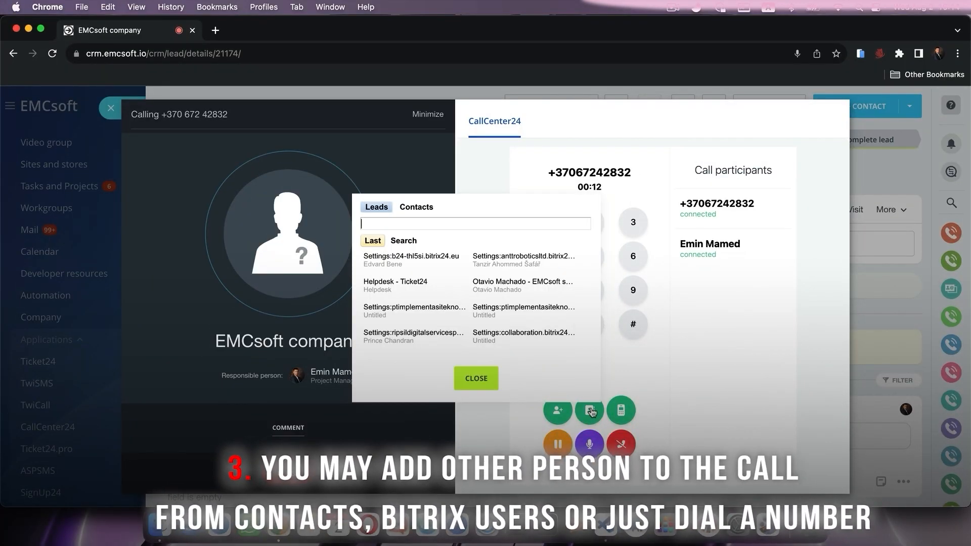
pyautogui.click(476, 379)
pyautogui.click(558, 410)
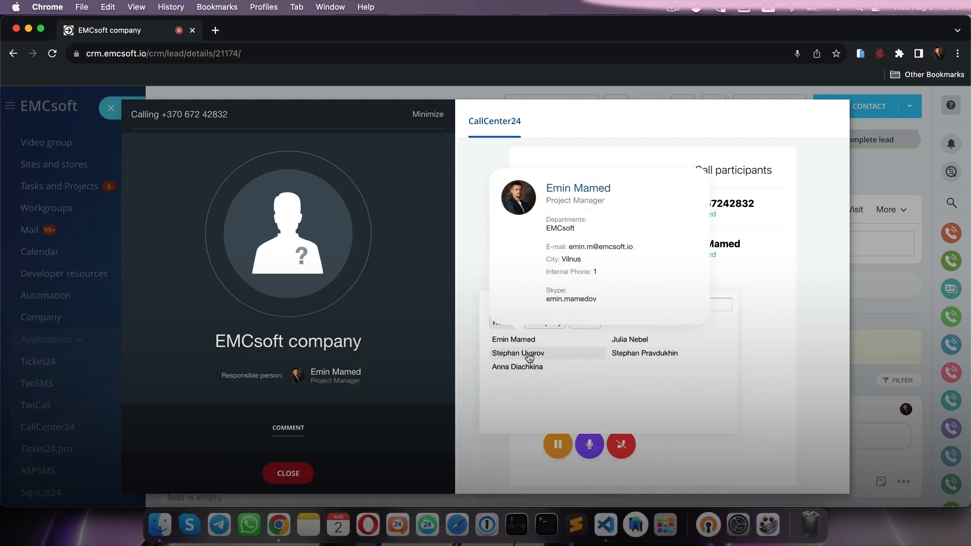
pyautogui.moveTo(529, 357)
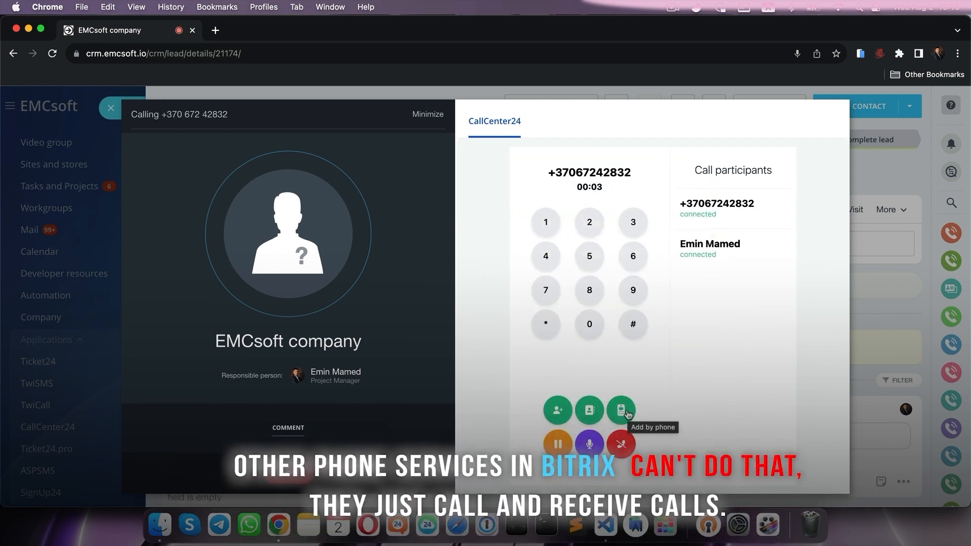
pyautogui.click(622, 411)
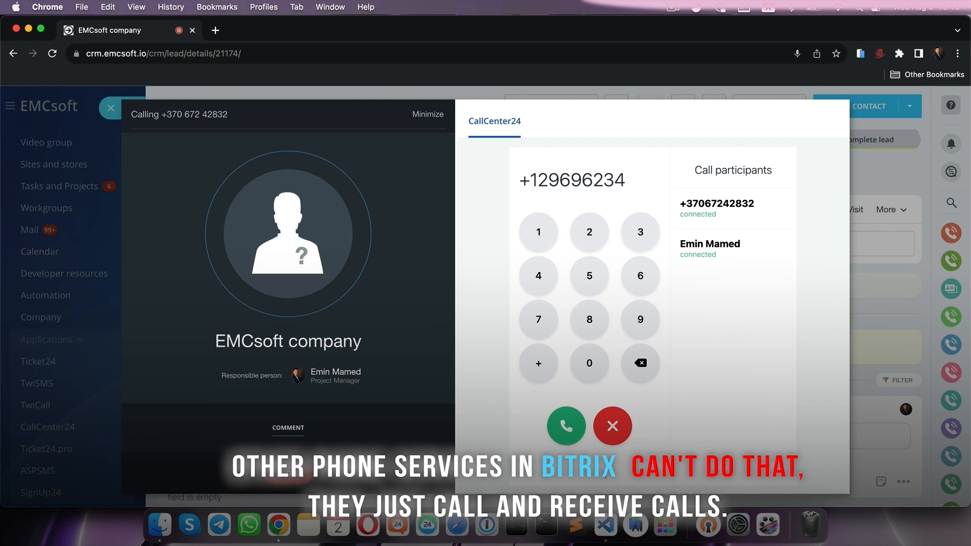
pyautogui.click(574, 426)
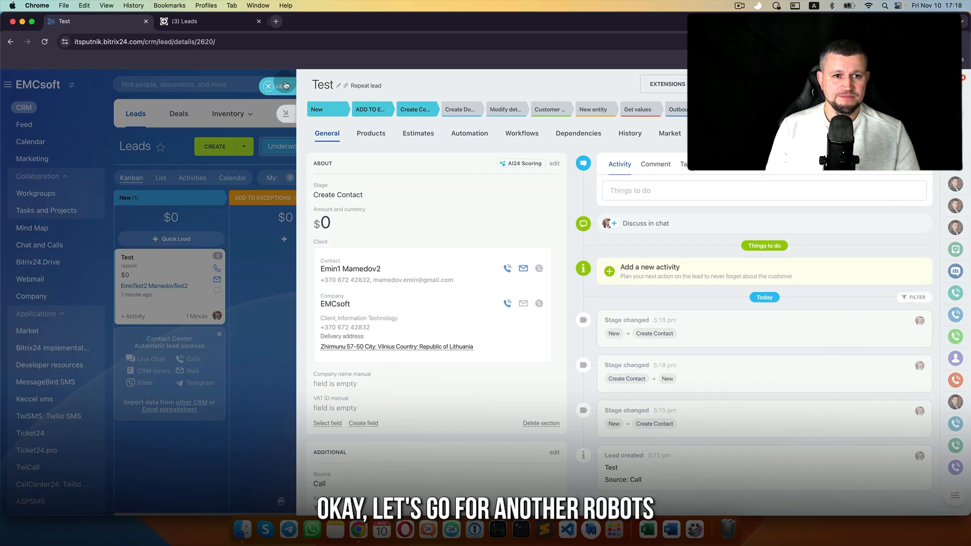
# Step: Open the lead automation rules and browse the Customer information rules in the add-rule dialog
pyautogui.click(286, 85)
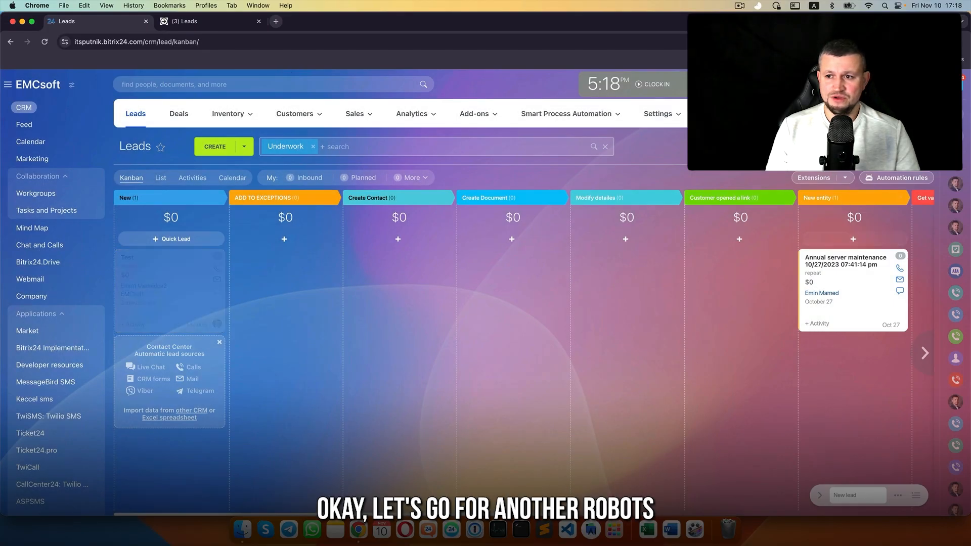
pyautogui.click(913, 178)
pyautogui.scroll(-2, 336, 297)
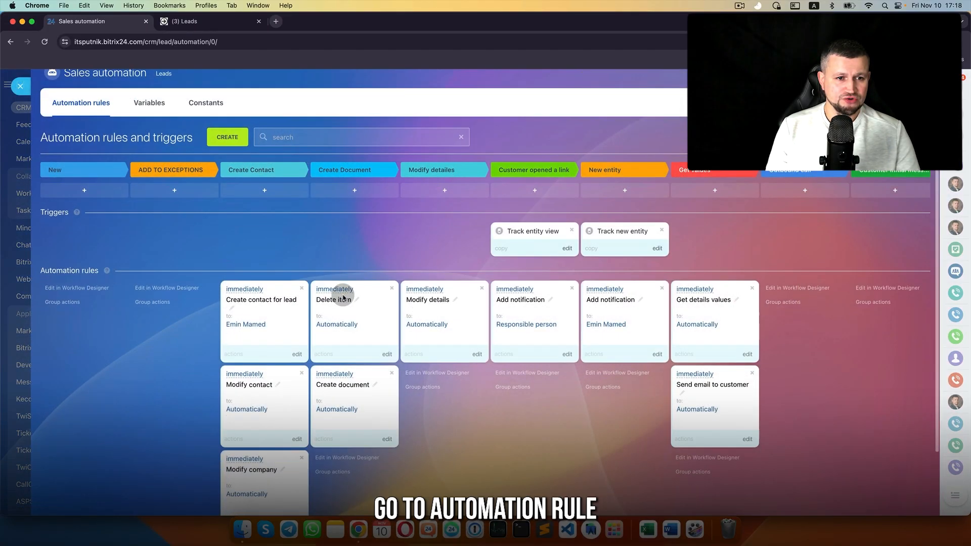
pyautogui.click(222, 89)
pyautogui.scroll(-3, 334, 379)
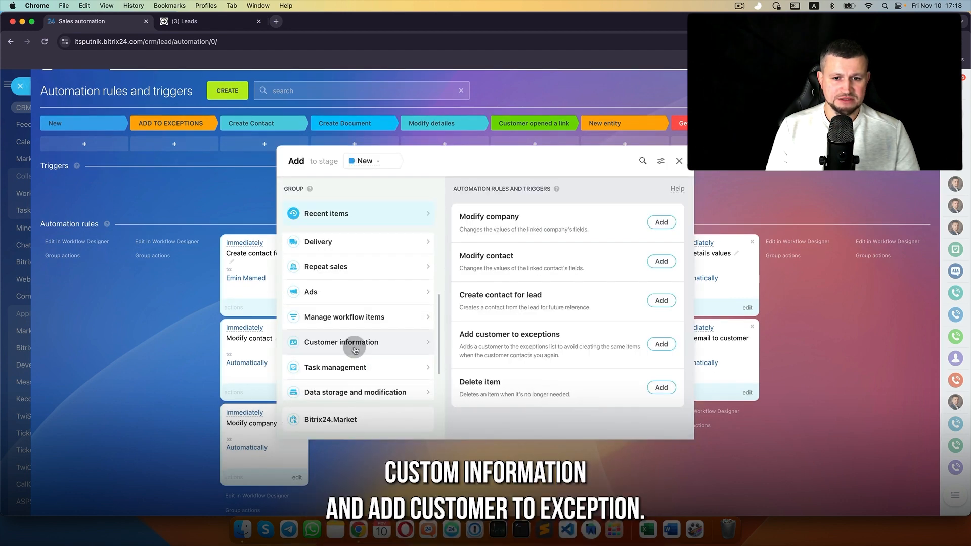
pyautogui.click(321, 342)
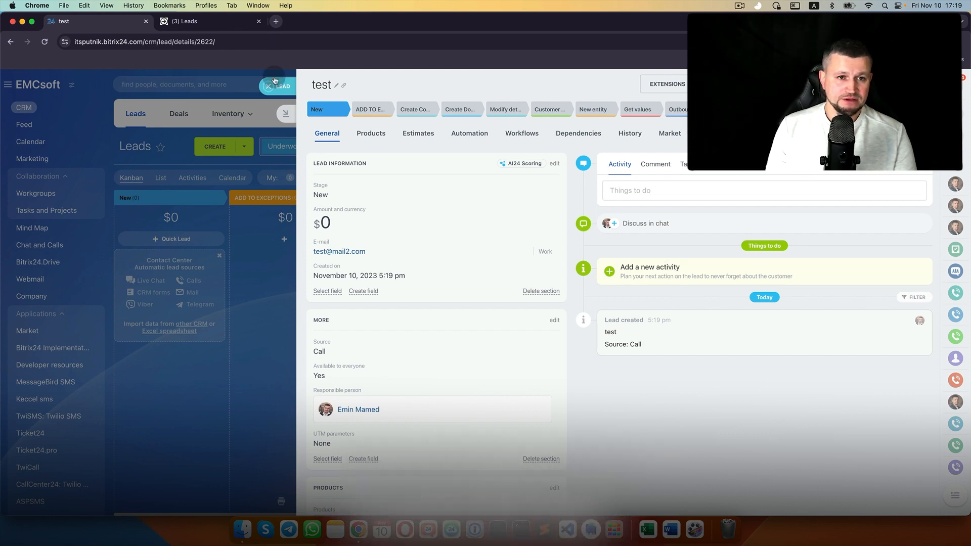
# Step: Close the lead details, then select and deselect the test card on the kanban
pyautogui.click(299, 292)
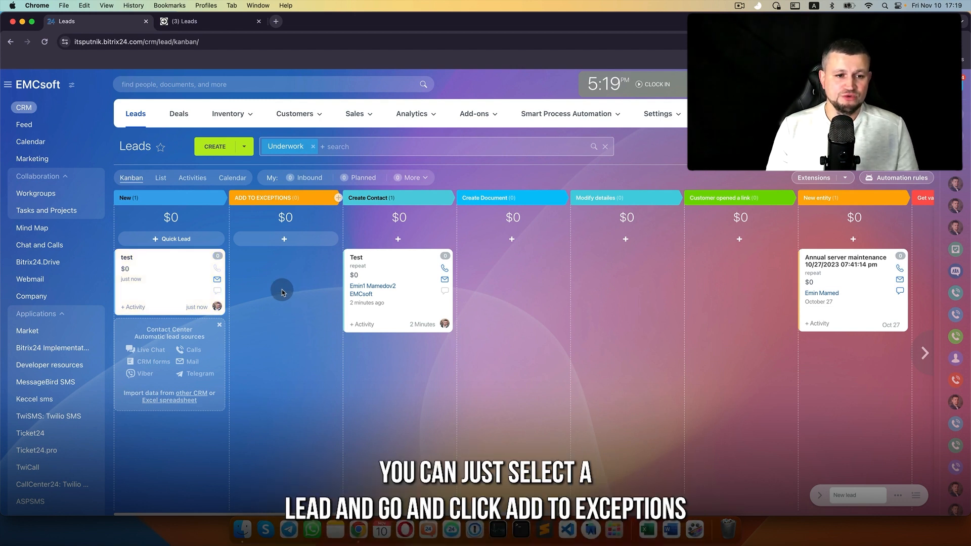
pyautogui.click(173, 275)
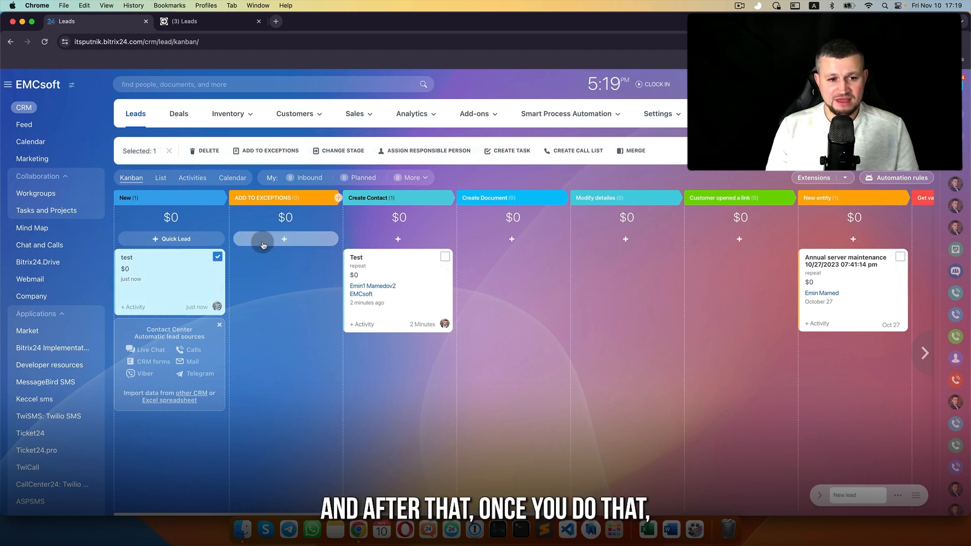
pyautogui.click(218, 257)
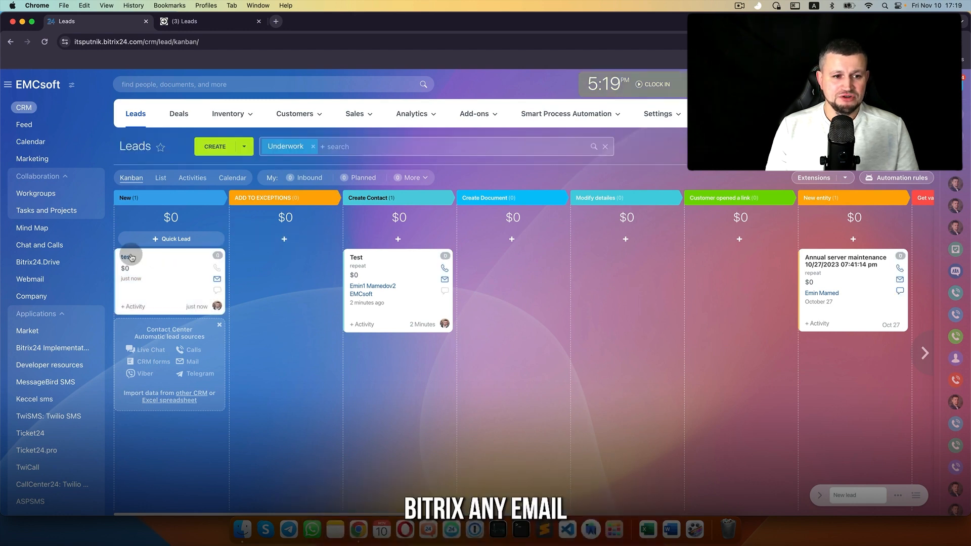
# Step: Reopen the test lead, select its e-mail address, and close the Mailbox Integration page
pyautogui.click(127, 257)
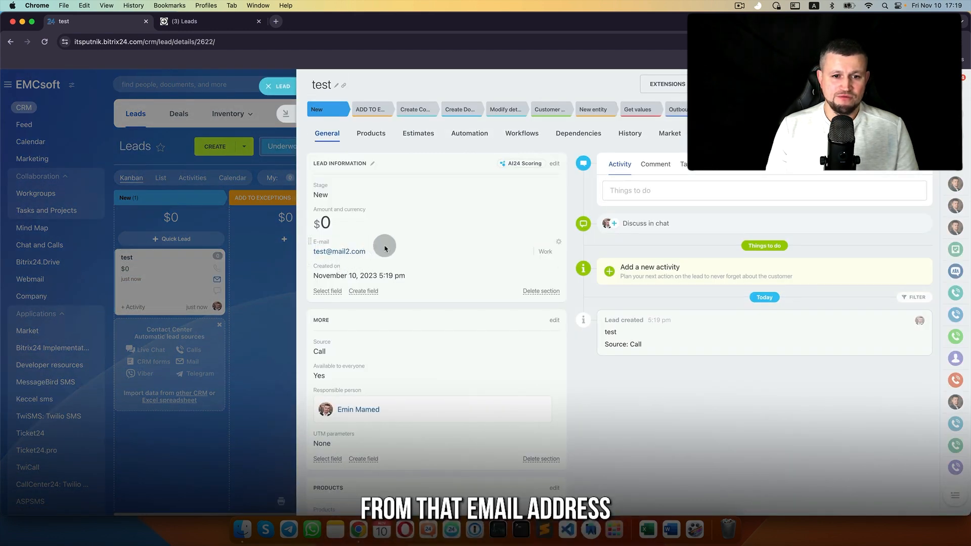
pyautogui.moveTo(381, 256); pyautogui.dragTo(315, 251)
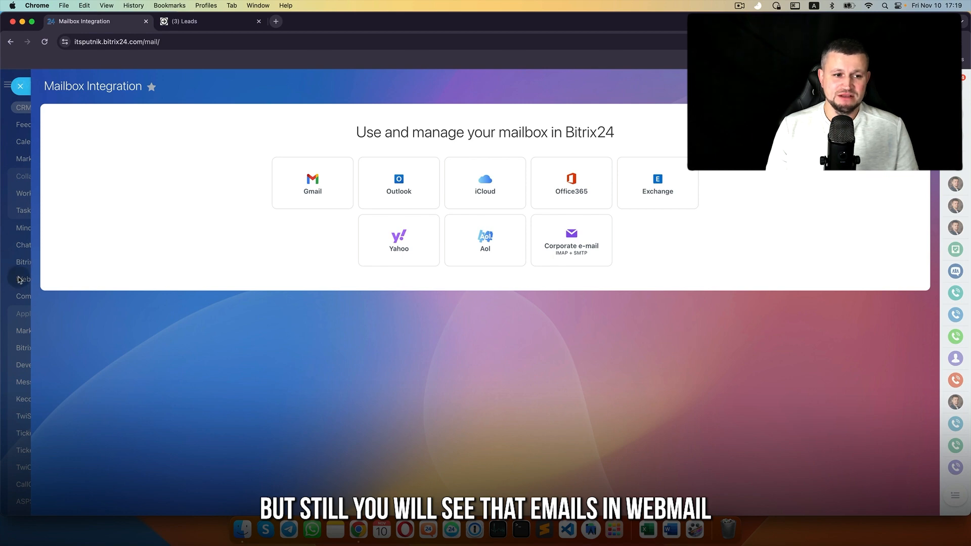
pyautogui.click(20, 280)
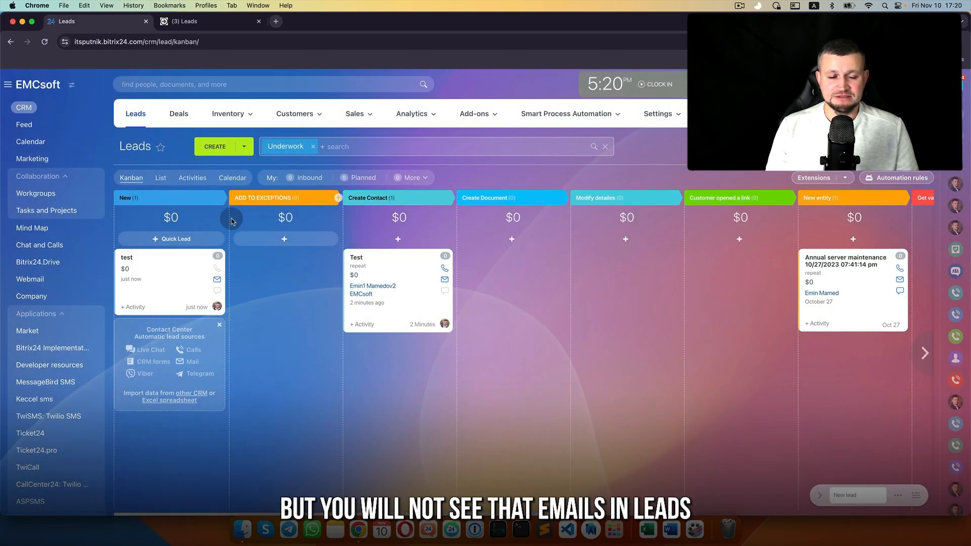
# Step: Select and then deselect the test, Test and Annual server maintenance lead cards
pyautogui.click(183, 268)
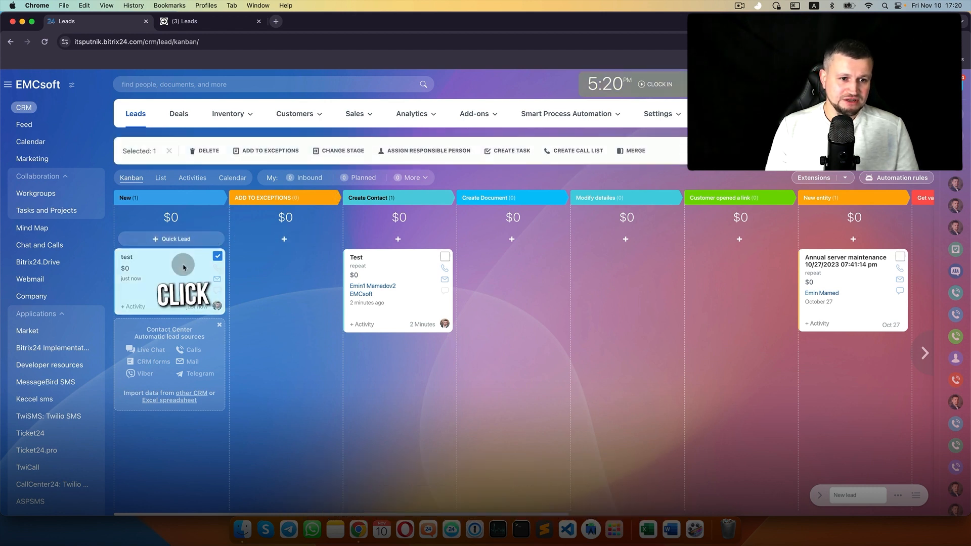
pyautogui.click(431, 285)
pyautogui.click(900, 257)
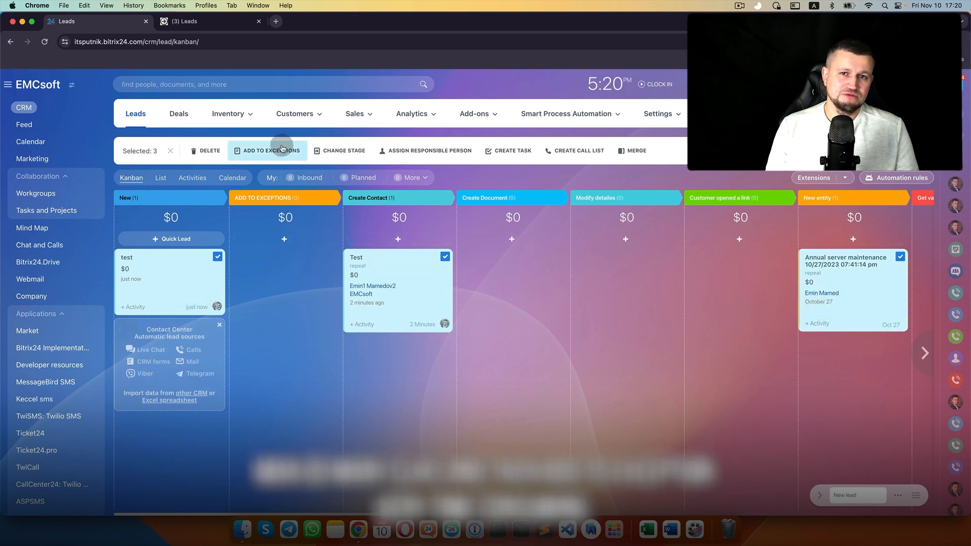
pyautogui.click(428, 291)
pyautogui.click(870, 313)
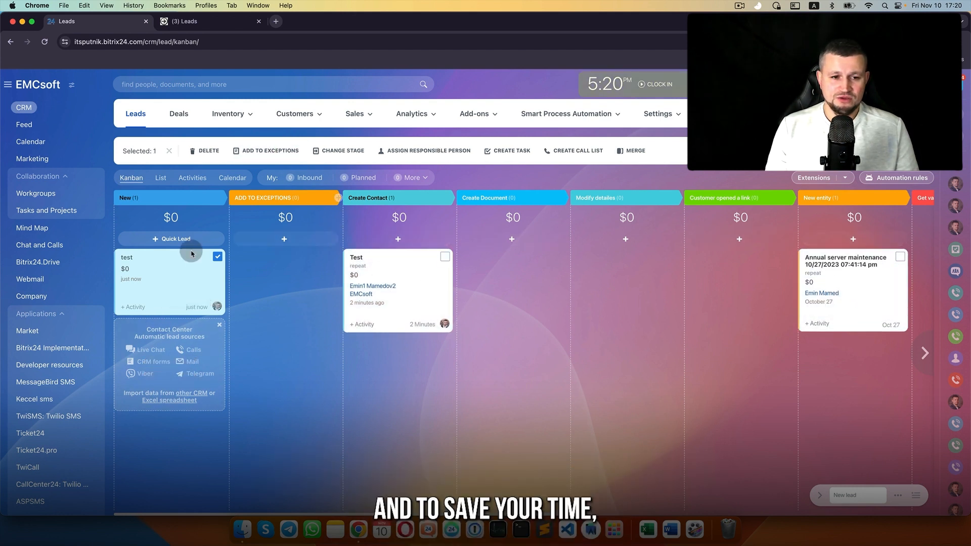
pyautogui.click(173, 281)
# Step: Put an 'Add customer to exceptions' rule on the ADD TO EXCEPTIONS stage and move the test lead there
pyautogui.click(897, 178)
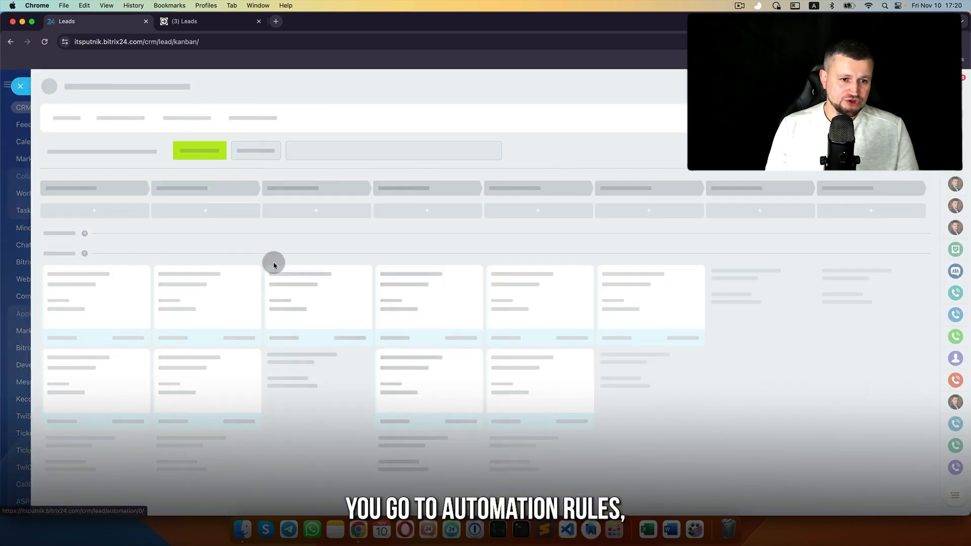
pyautogui.click(228, 153)
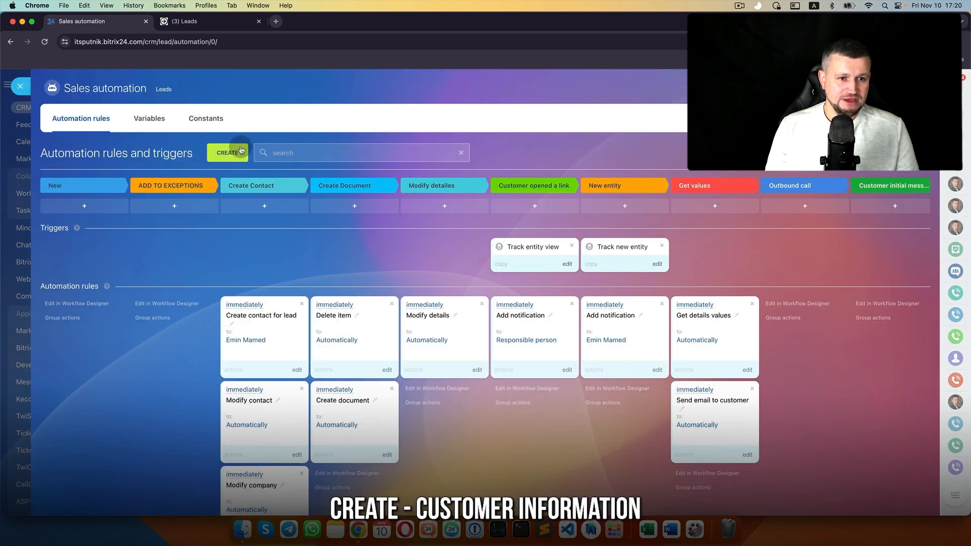
pyautogui.click(374, 376)
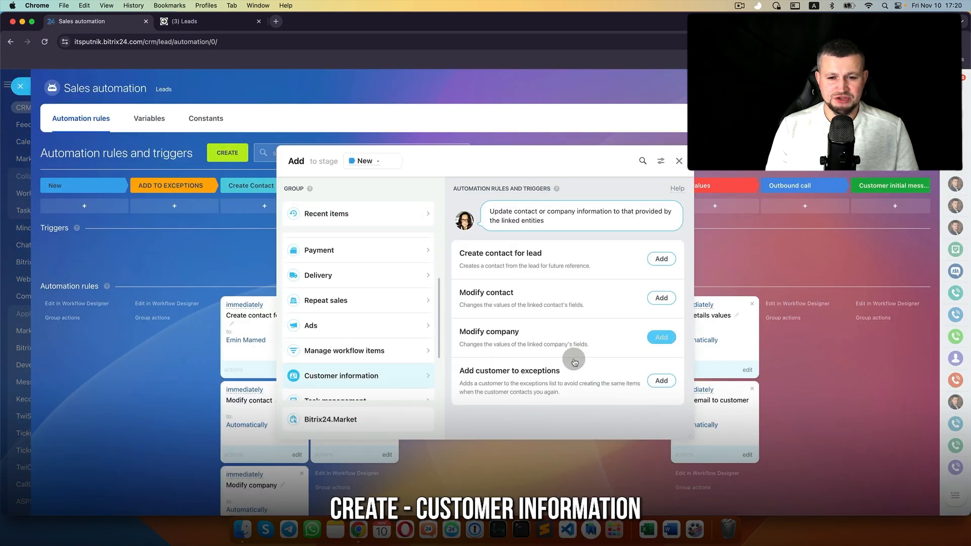
pyautogui.click(662, 380)
pyautogui.click(470, 353)
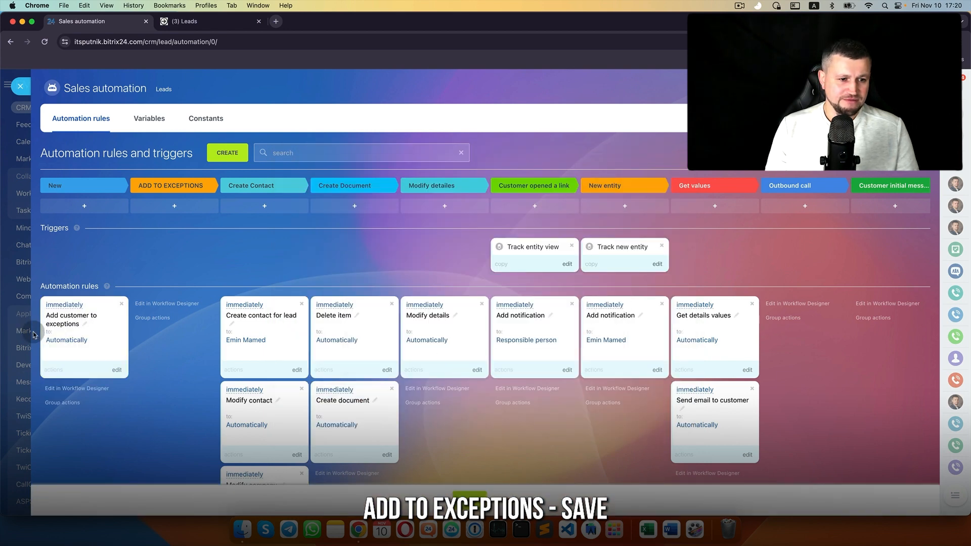
pyautogui.moveTo(50, 331); pyautogui.dragTo(173, 332)
pyautogui.click(465, 486)
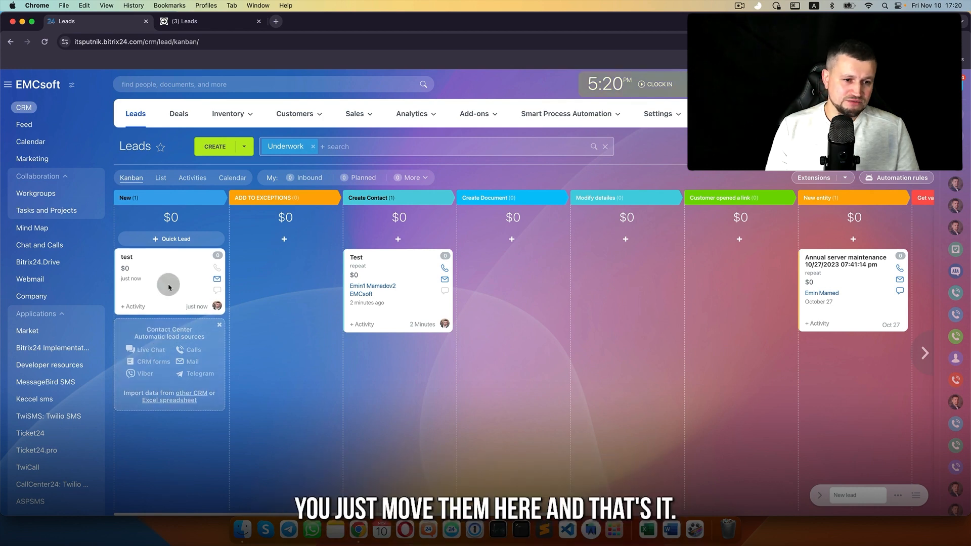
pyautogui.moveTo(169, 281); pyautogui.dragTo(250, 279)
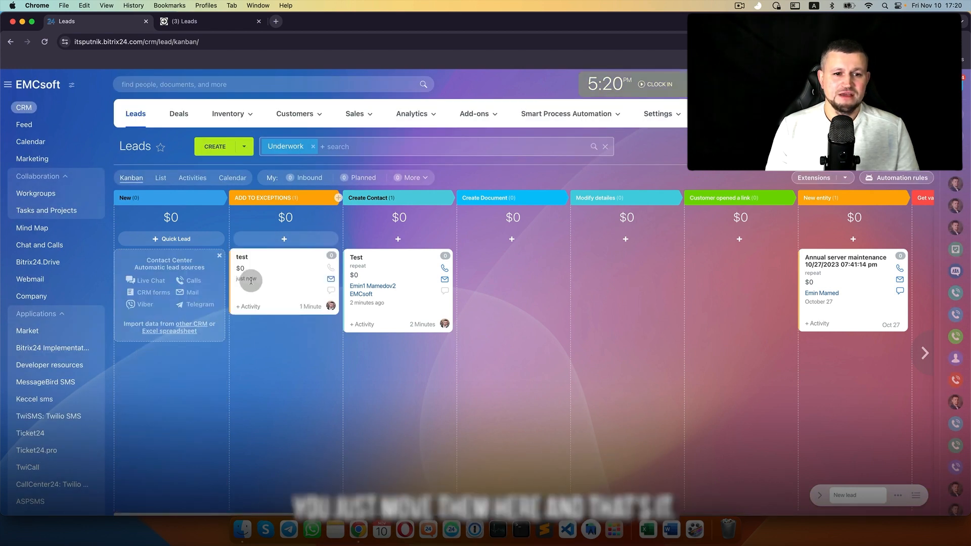